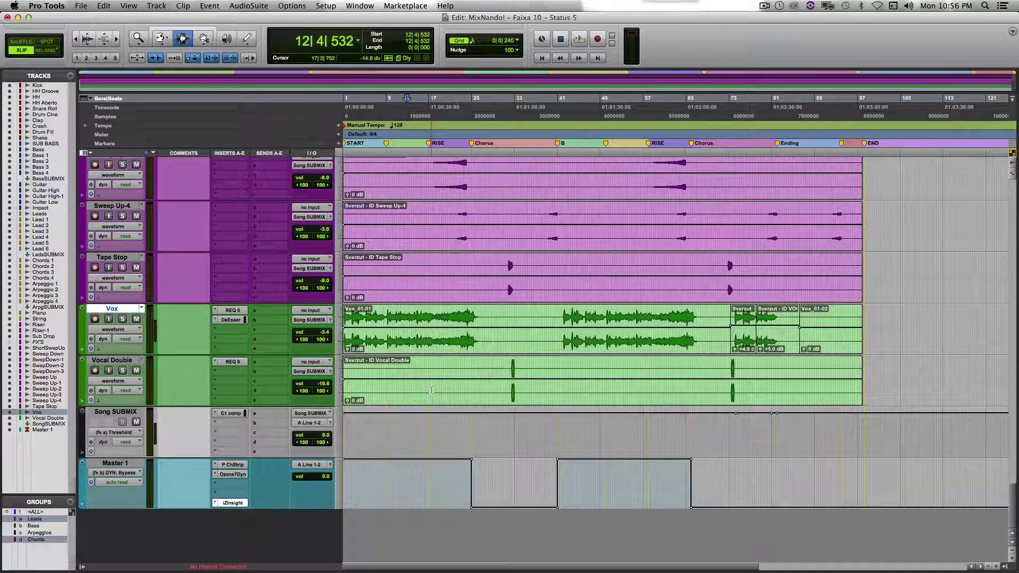
# Open the Piano track's REQ 6 equalizer and RCompressor to examine their settings.
pyautogui.scroll(20, 431, 375)
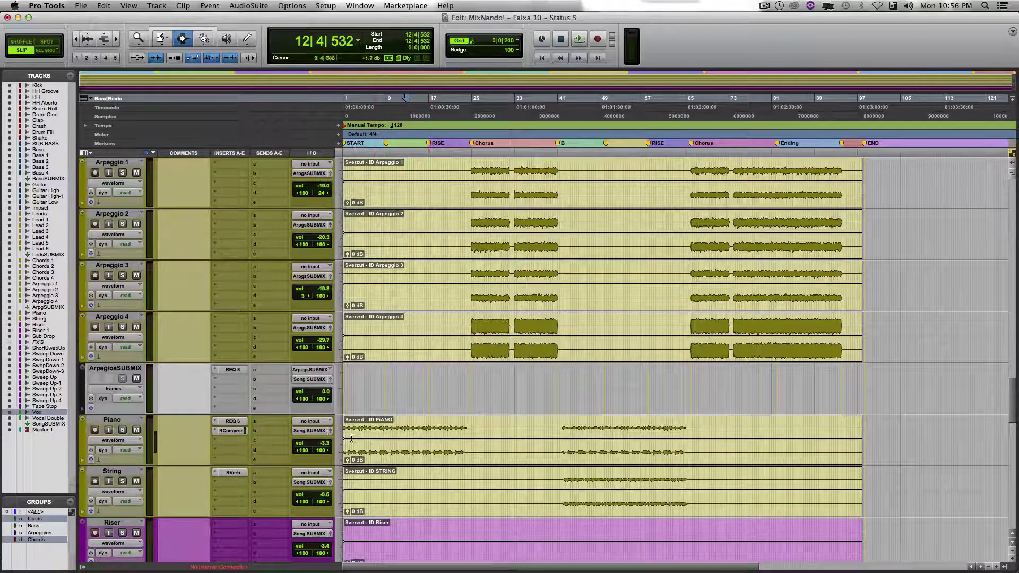
pyautogui.click(235, 421)
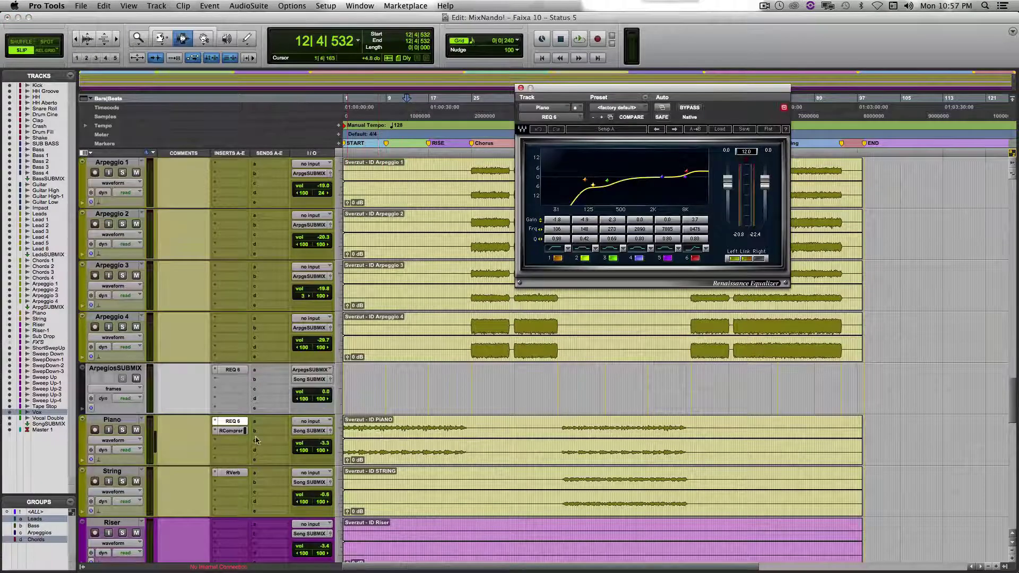
pyautogui.click(231, 431)
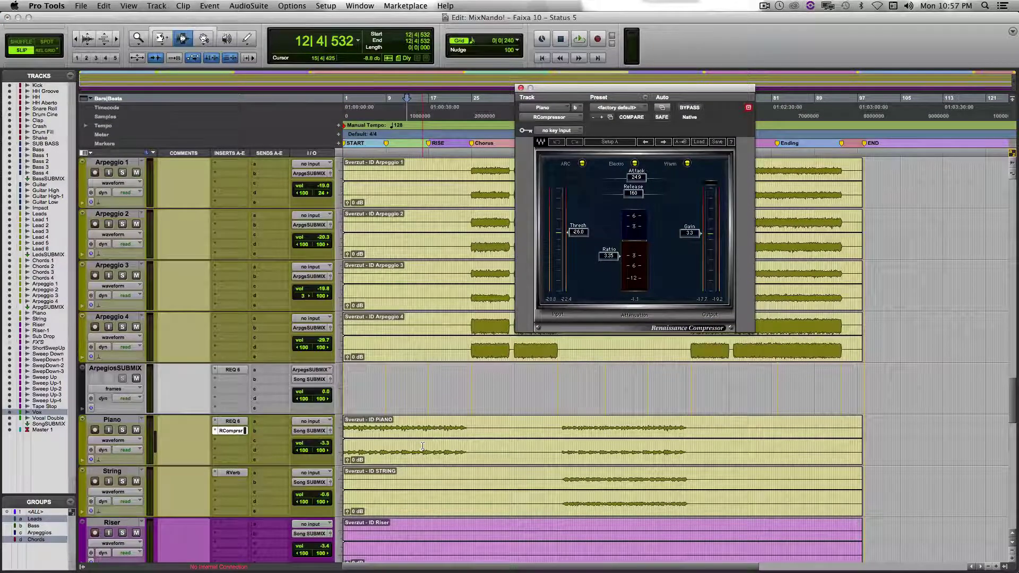
# Select the String part in section B and examine the track's RVerb settings, closing the plug-in when done.
pyautogui.doubleClick(613, 493)
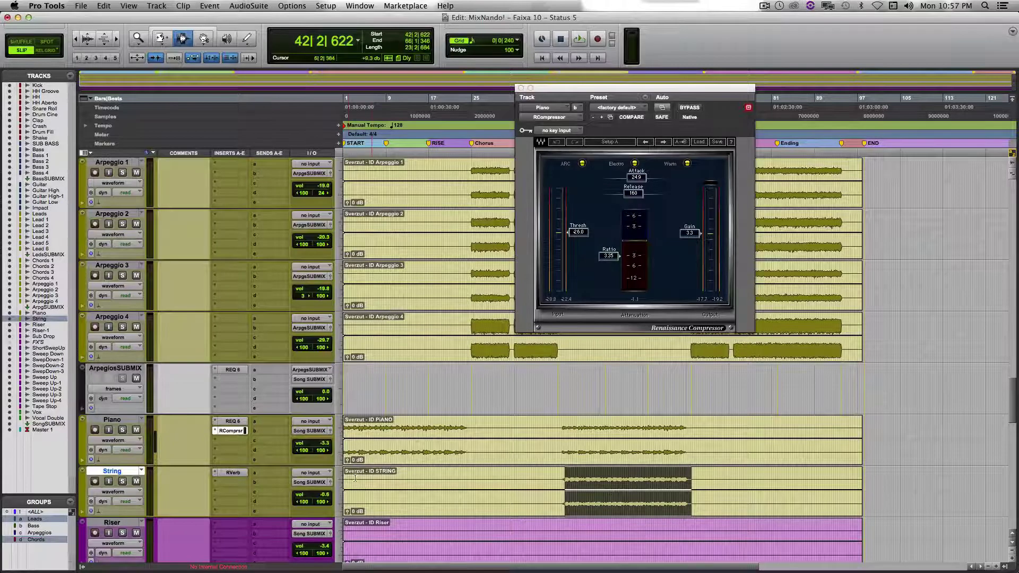
pyautogui.click(240, 473)
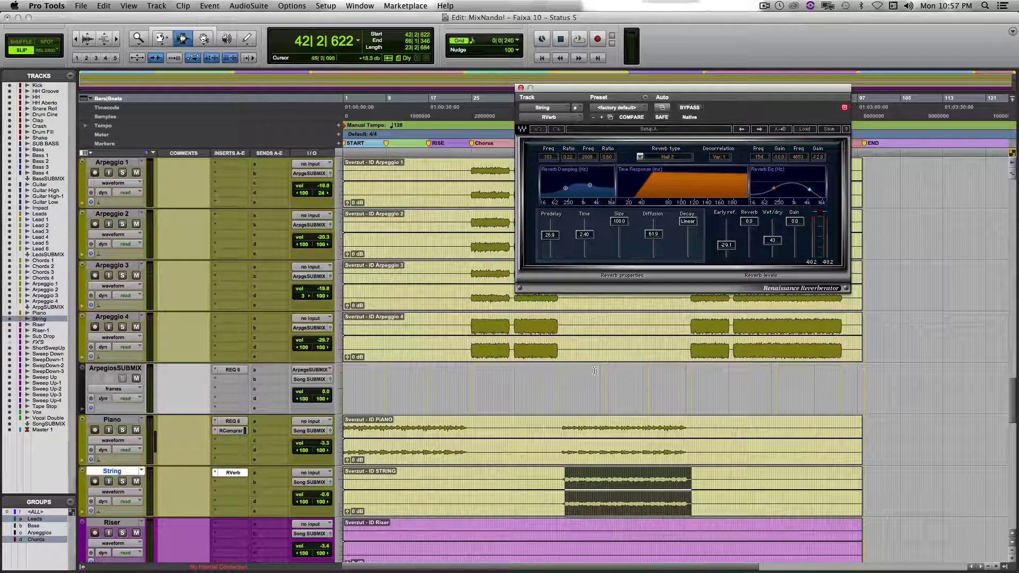
pyautogui.click(776, 189)
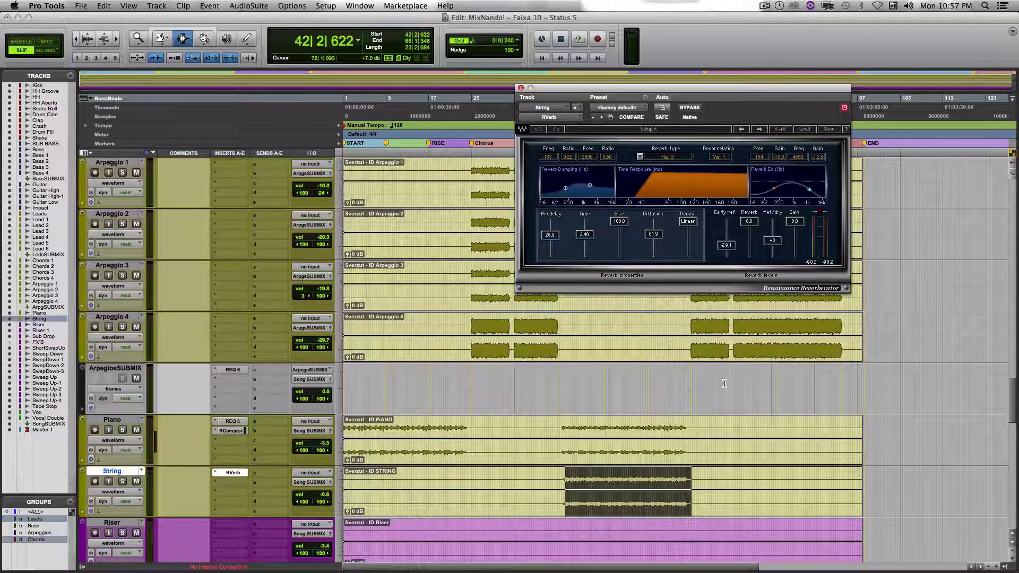
pyautogui.click(520, 88)
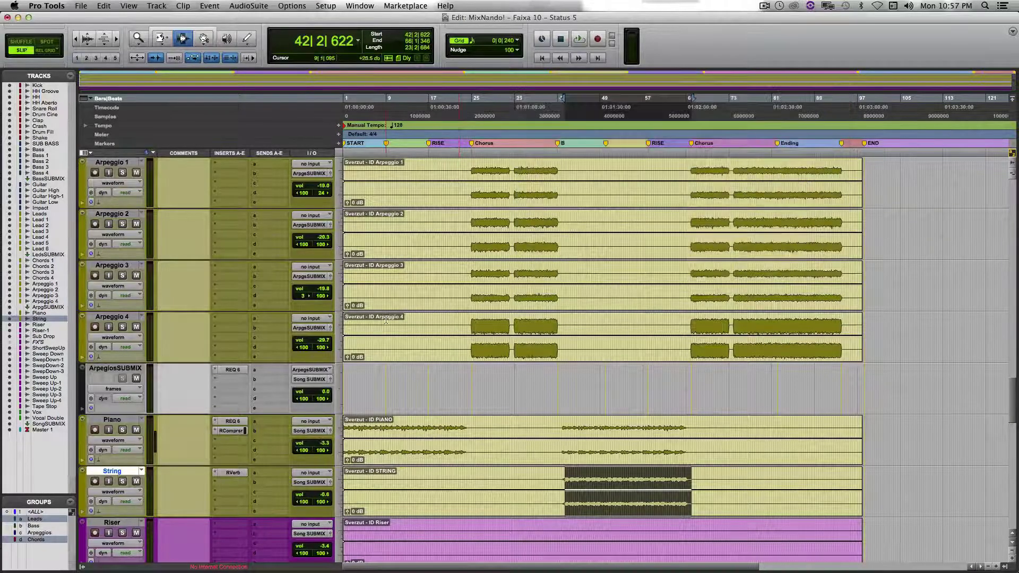
# Open the Kick track's Side-chain send to examine its level and pre-fader routing.
pyautogui.scroll(-1, 386, 320)
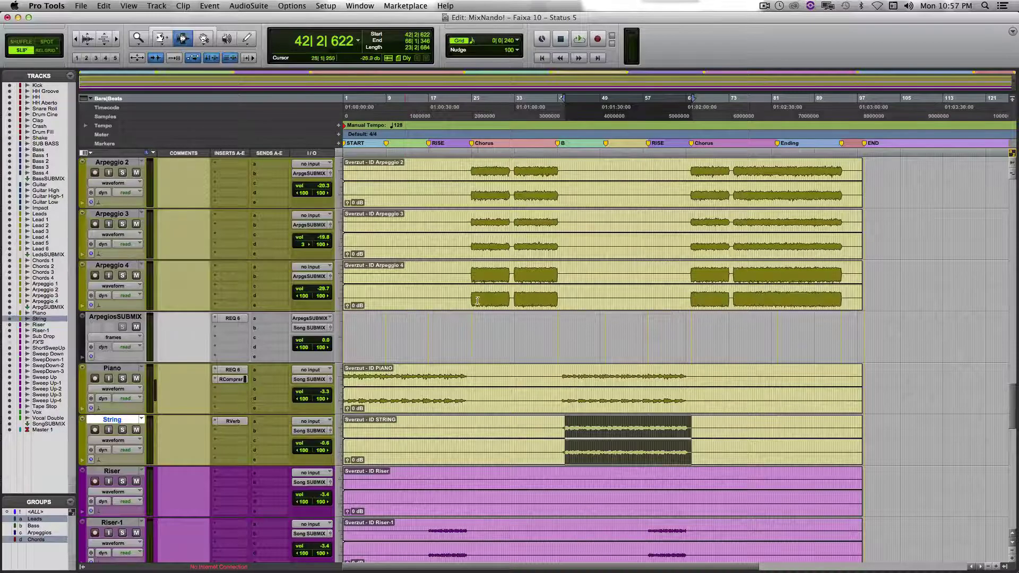
pyautogui.scroll(10, 453, 302)
pyautogui.scroll(15, 453, 302)
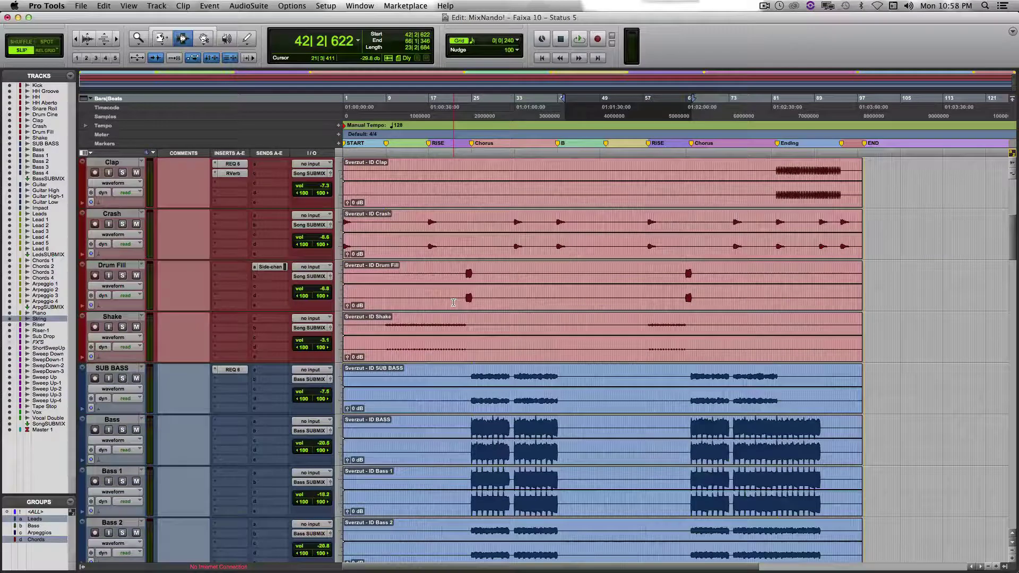
pyautogui.scroll(6, 461, 305)
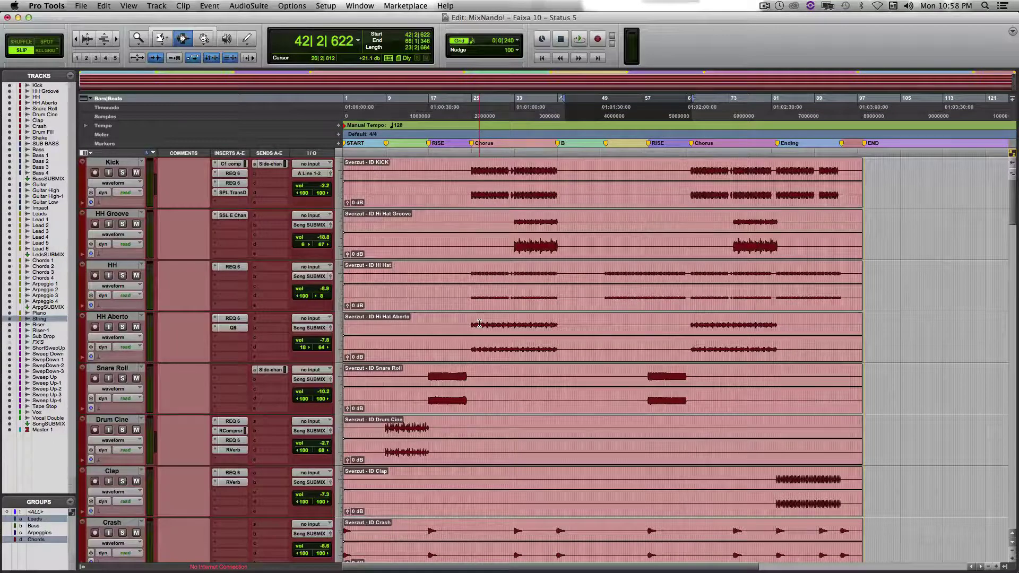
pyautogui.click(271, 164)
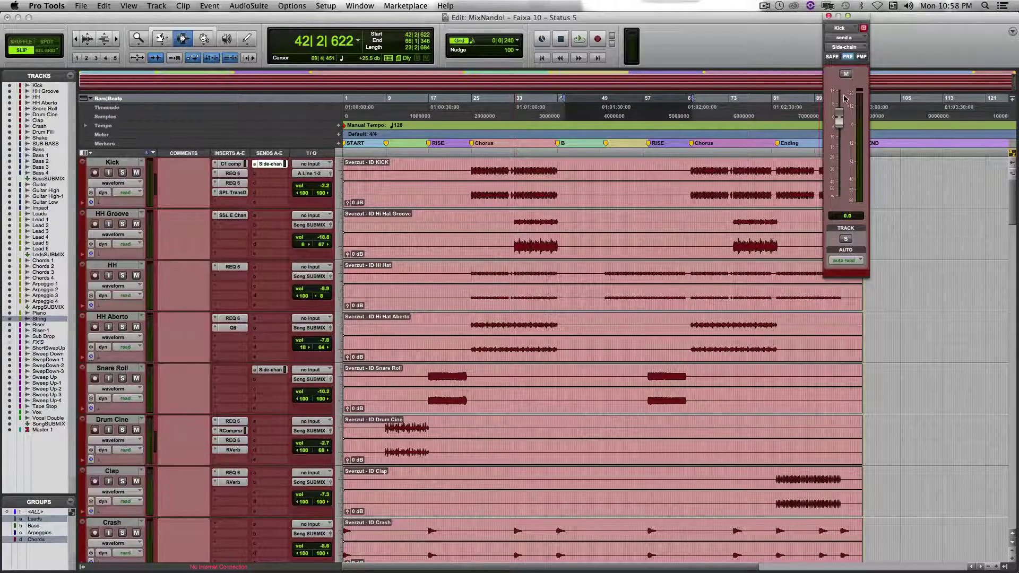
# Place the cursor at the Kick's first Chorus entry and examine the side-chained C1 compressor on Bass SUBMIX.
pyautogui.click(474, 191)
pyautogui.scroll(-8, 477, 239)
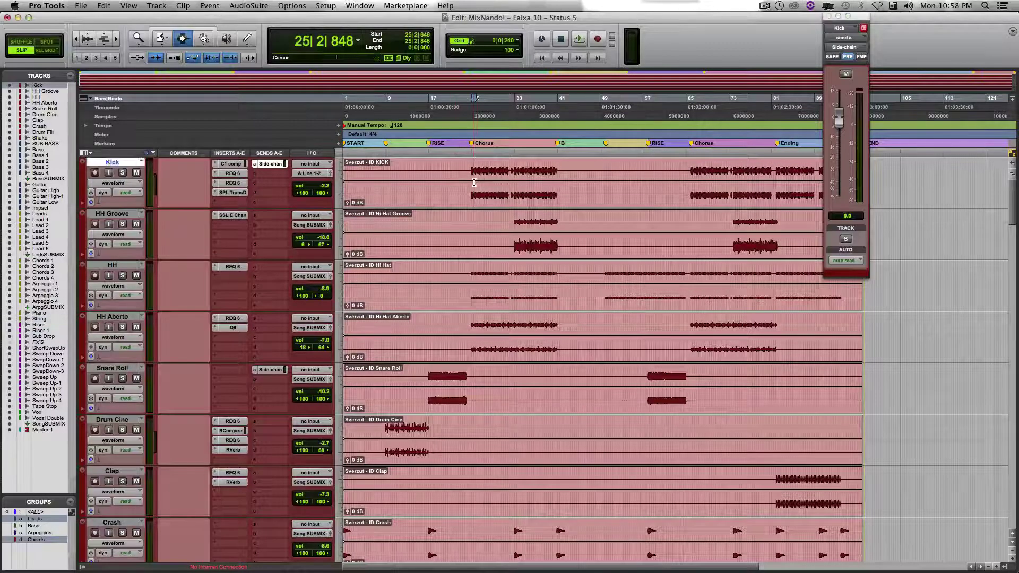
pyautogui.scroll(-3, 229, 443)
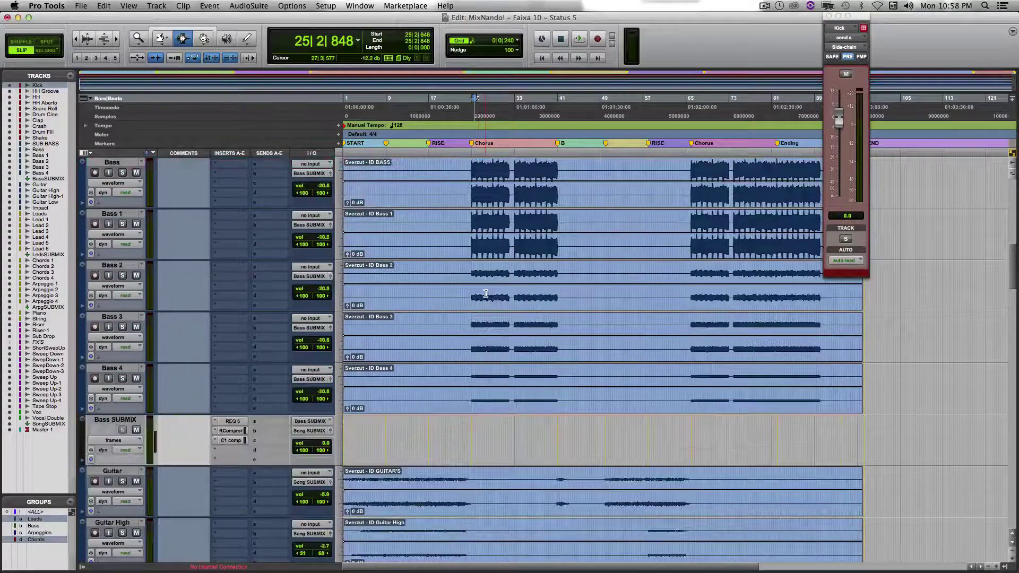
pyautogui.click(233, 440)
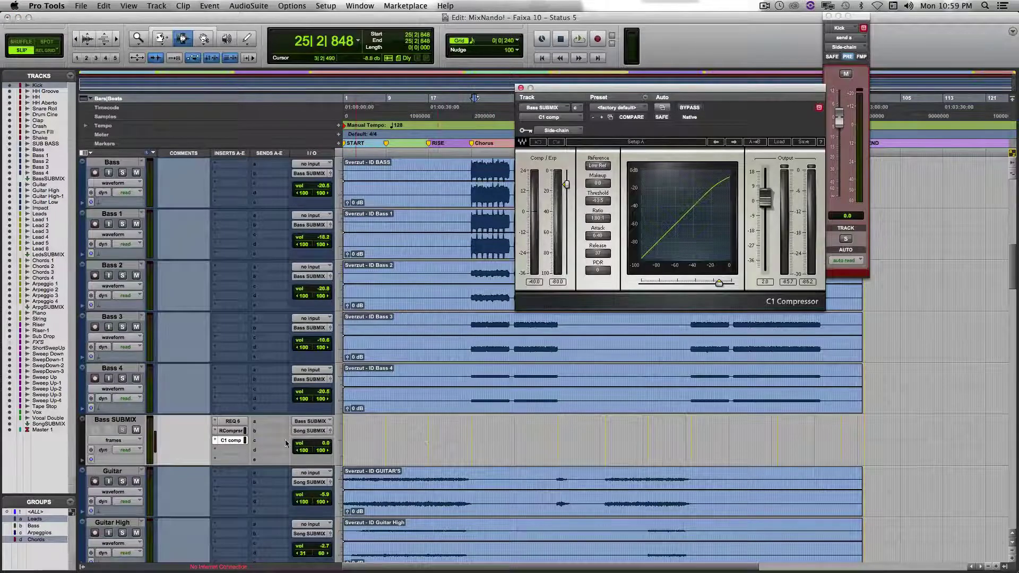
pyautogui.scroll(7, 494, 408)
pyautogui.scroll(3, 494, 407)
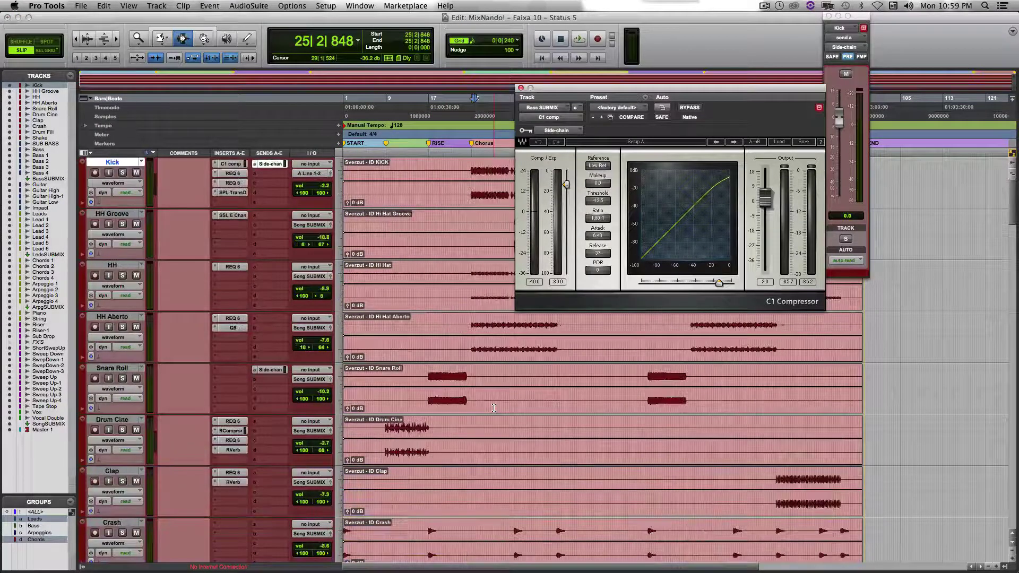
pyautogui.scroll(-6, 498, 340)
pyautogui.scroll(-15, 498, 340)
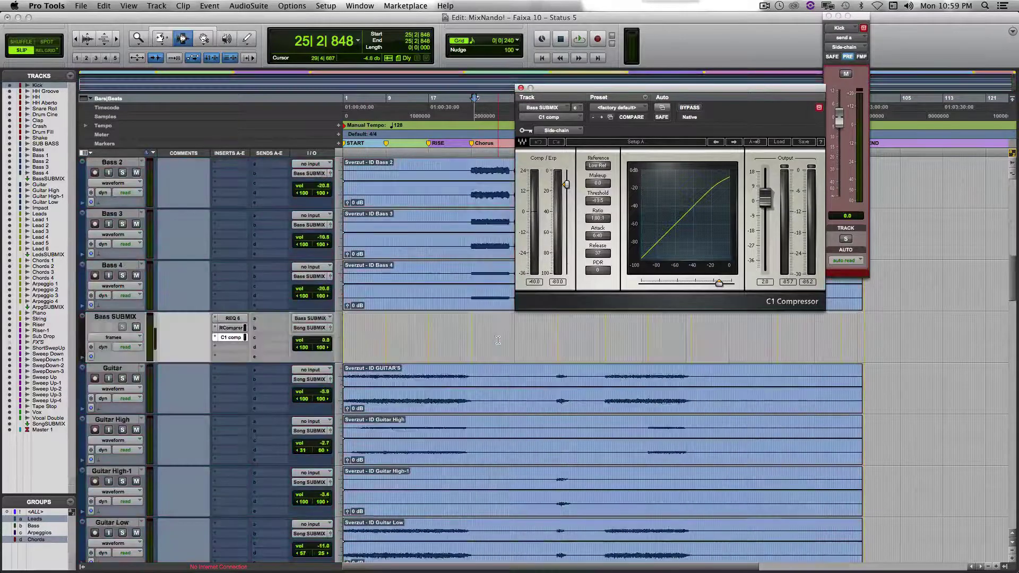
# Select the Lead tracks in the first Chorus and examine the key input of the Leads SUBMIX C1 compressor, then close it.
pyautogui.click(488, 268)
pyautogui.moveTo(488, 268); pyautogui.dragTo(523, 388)
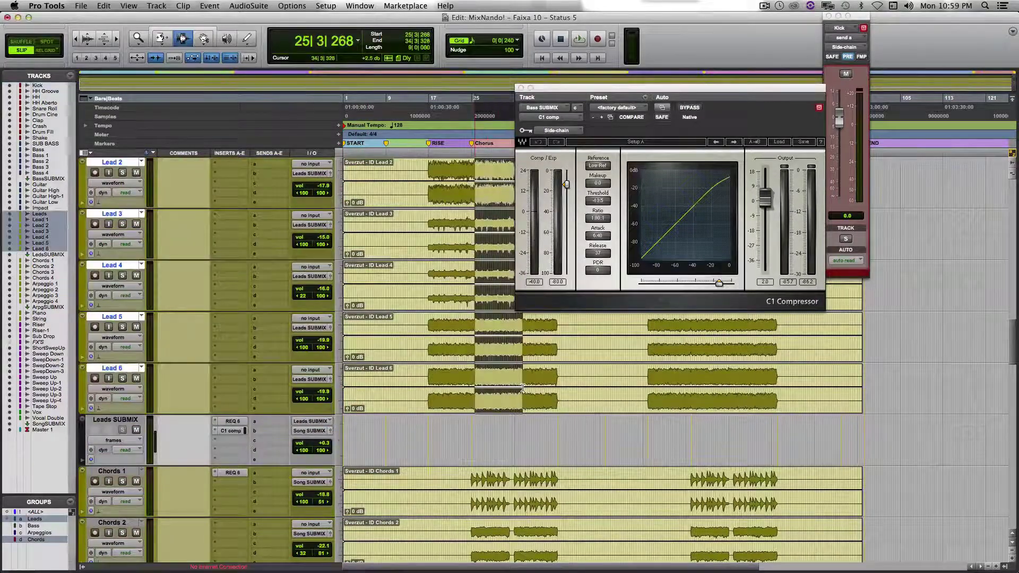
pyautogui.click(231, 430)
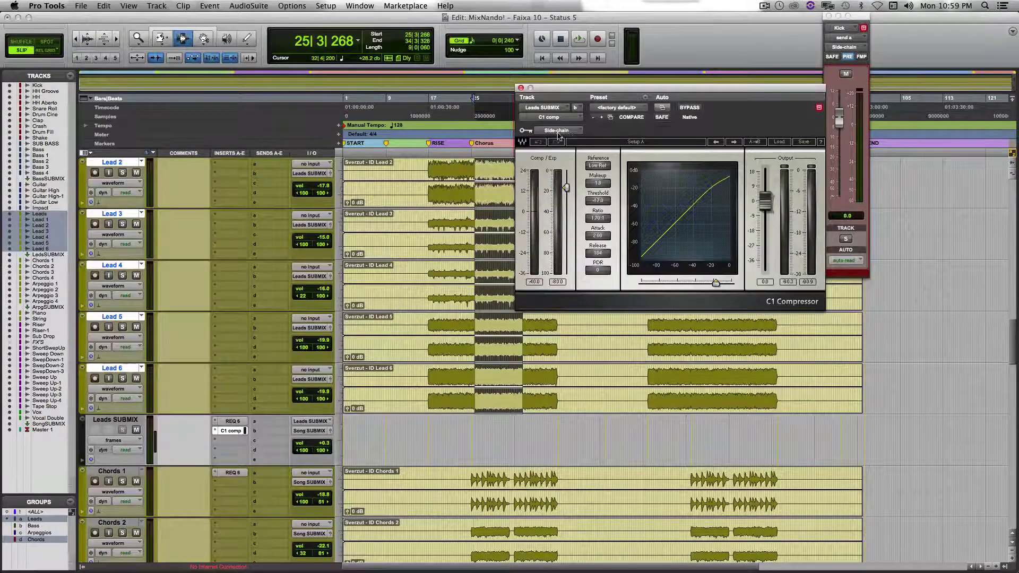
pyautogui.click(521, 88)
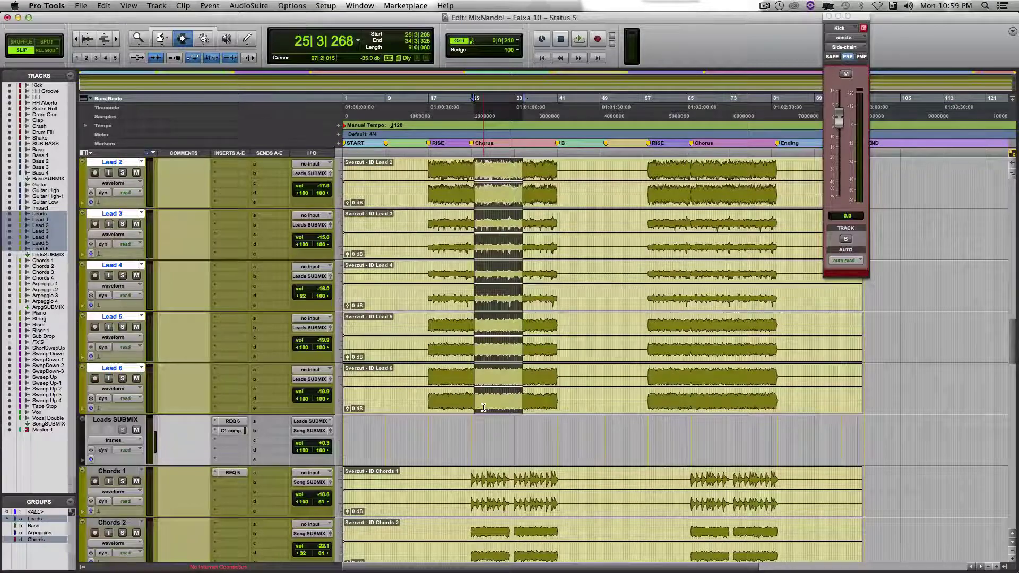
# Examine the side-chained C1 compressor on Song SUBMIX and close its window.
pyautogui.scroll(-9, 483, 408)
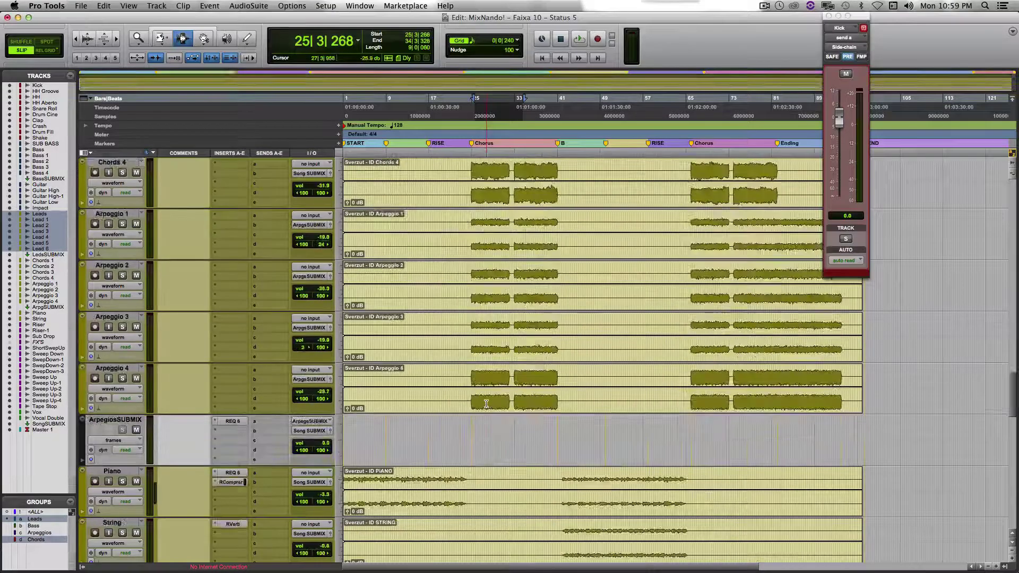
pyautogui.scroll(-15, 486, 404)
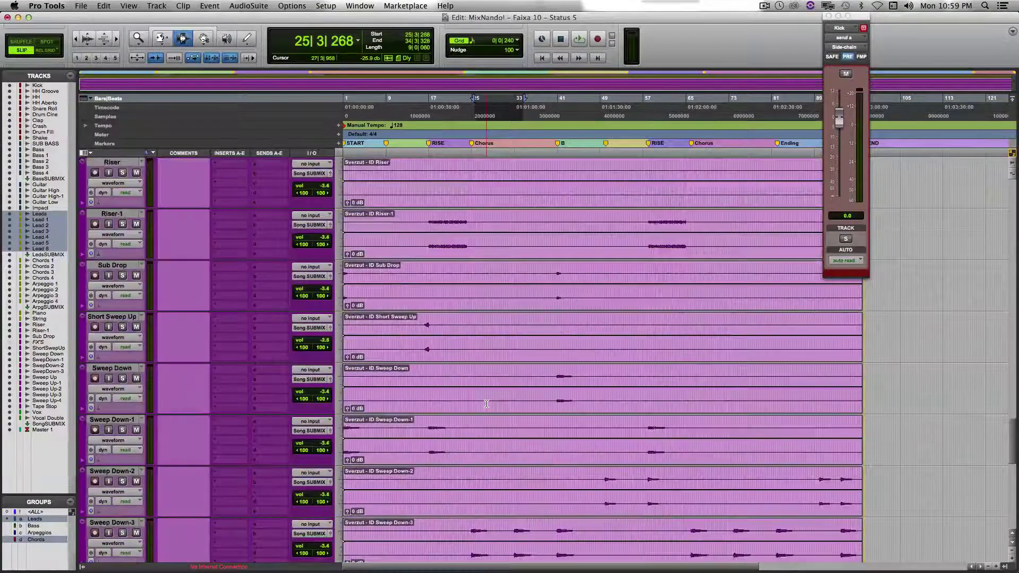
pyautogui.scroll(-5, 486, 404)
pyautogui.click(489, 427)
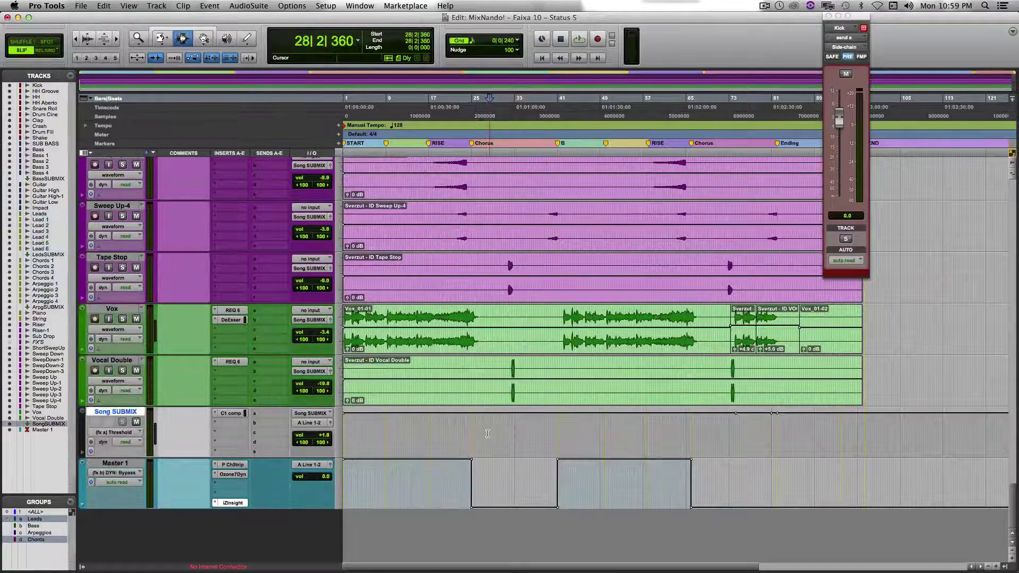
pyautogui.click(232, 413)
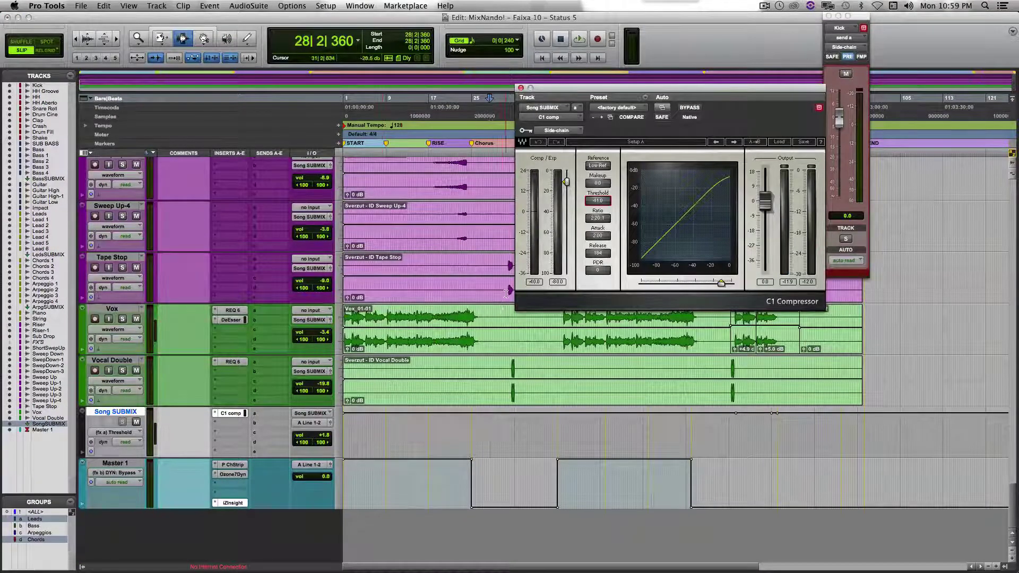
pyautogui.click(520, 88)
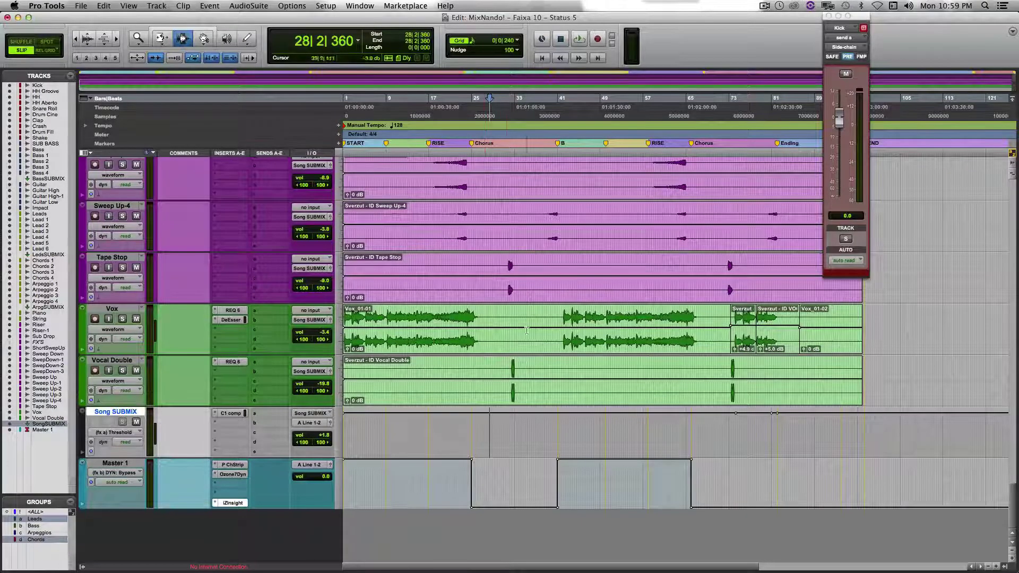
# Select the Lead tracks' passage in the first Chorus, then their passage across the first RISE section.
pyautogui.scroll(3, 507, 305)
pyautogui.scroll(20, 507, 305)
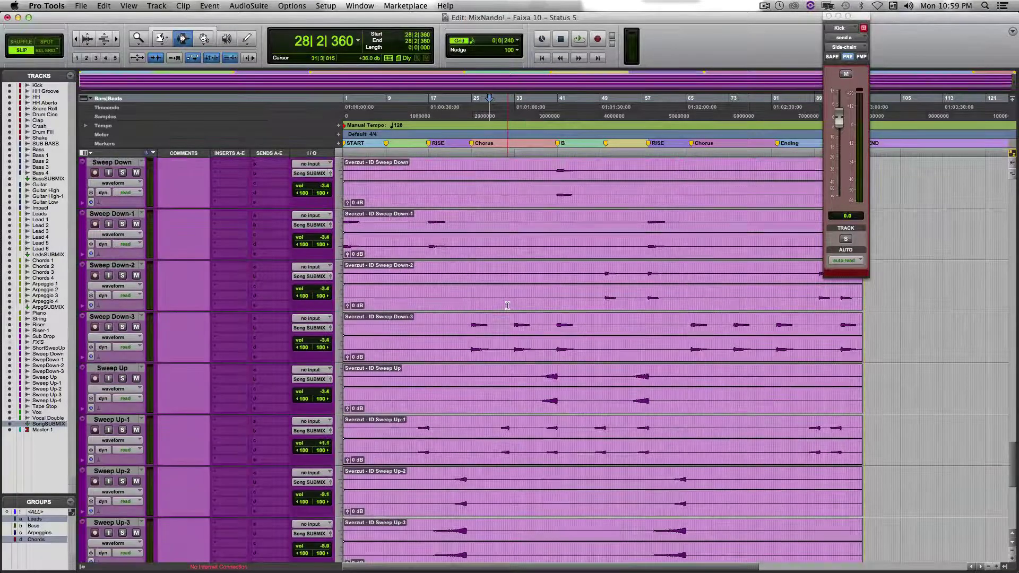
pyautogui.scroll(10, 505, 292)
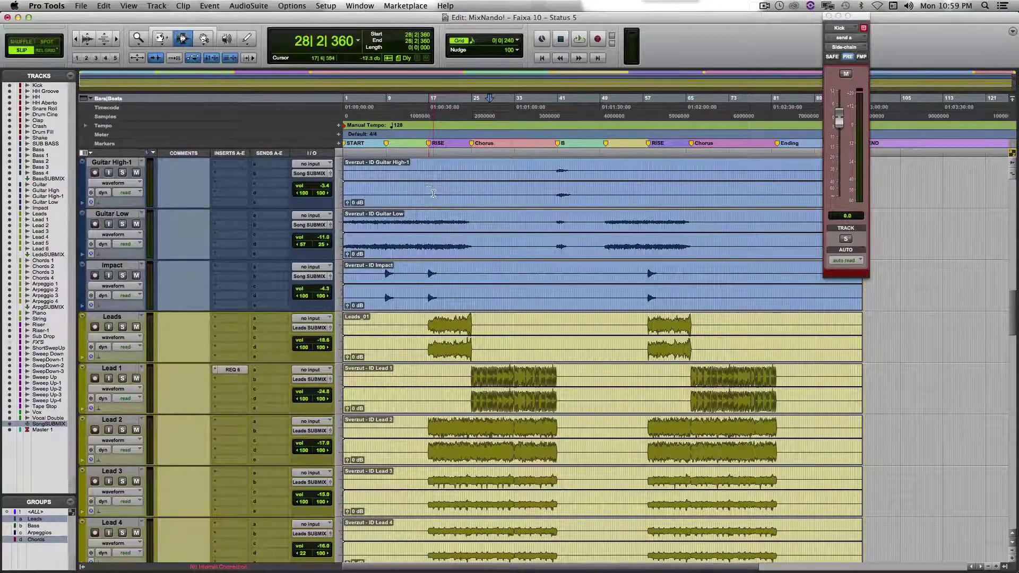
pyautogui.scroll(6, 435, 246)
pyautogui.scroll(-10, 437, 249)
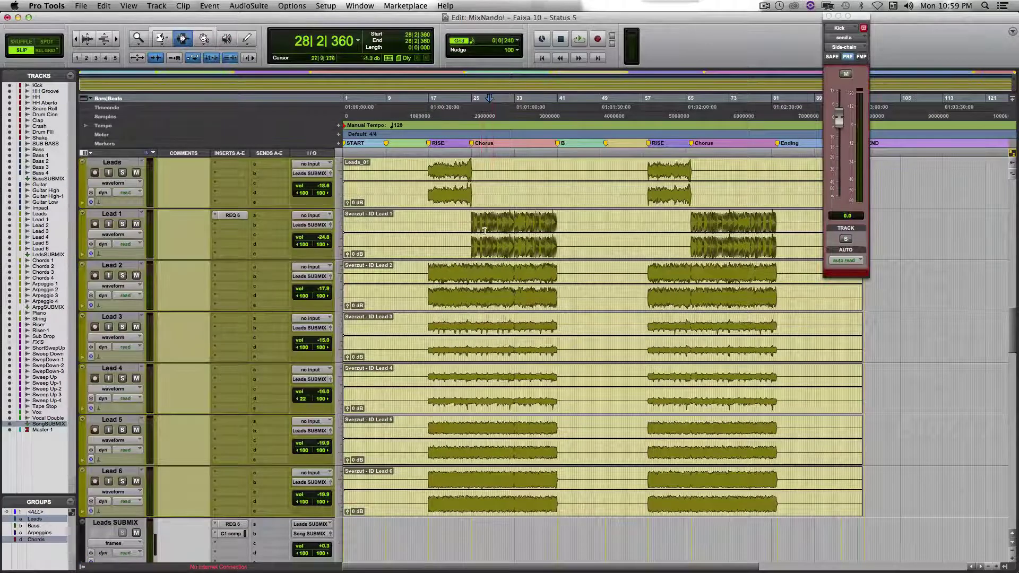
pyautogui.moveTo(484, 231); pyautogui.dragTo(551, 237)
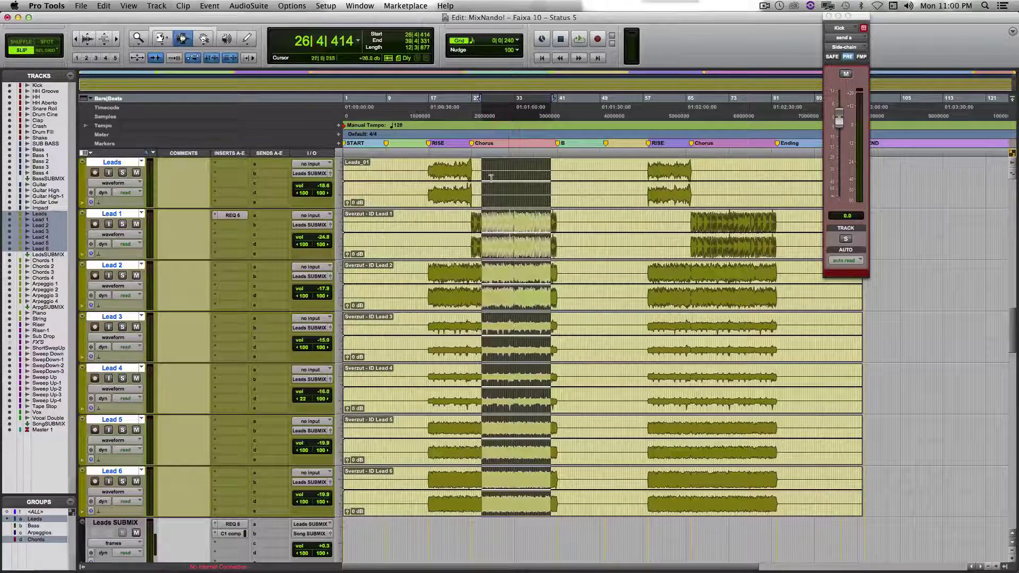
pyautogui.doubleClick(425, 277)
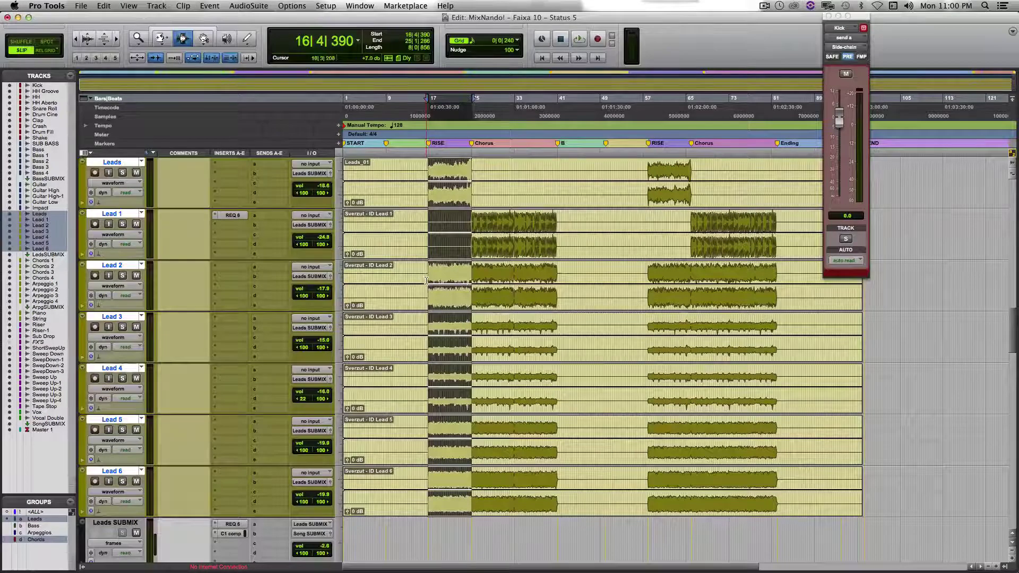
pyautogui.press('-')
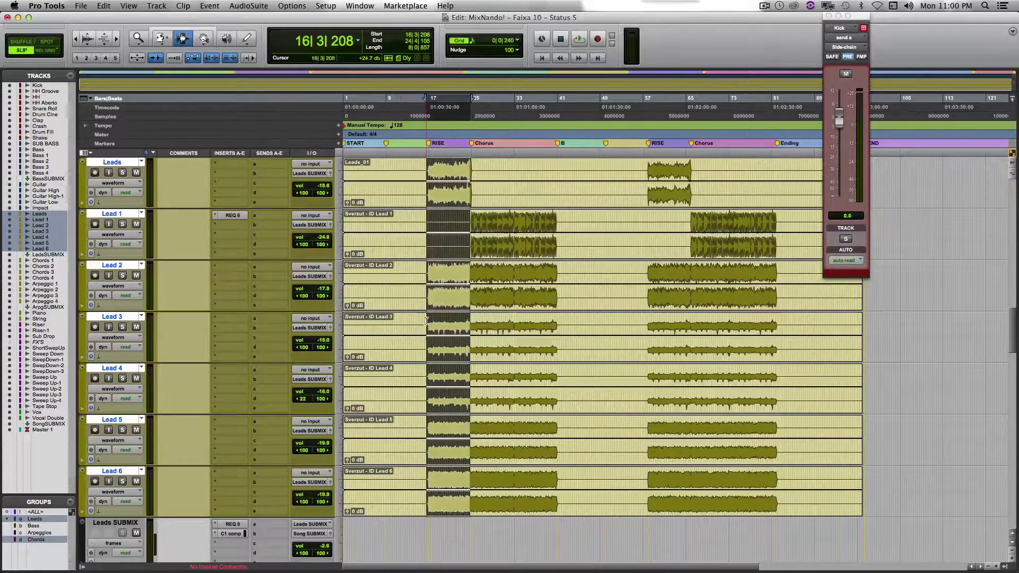
# Select the Snare Roll passage in the first RISE and open its Side-chain send to examine the level.
pyautogui.scroll(20, 404, 319)
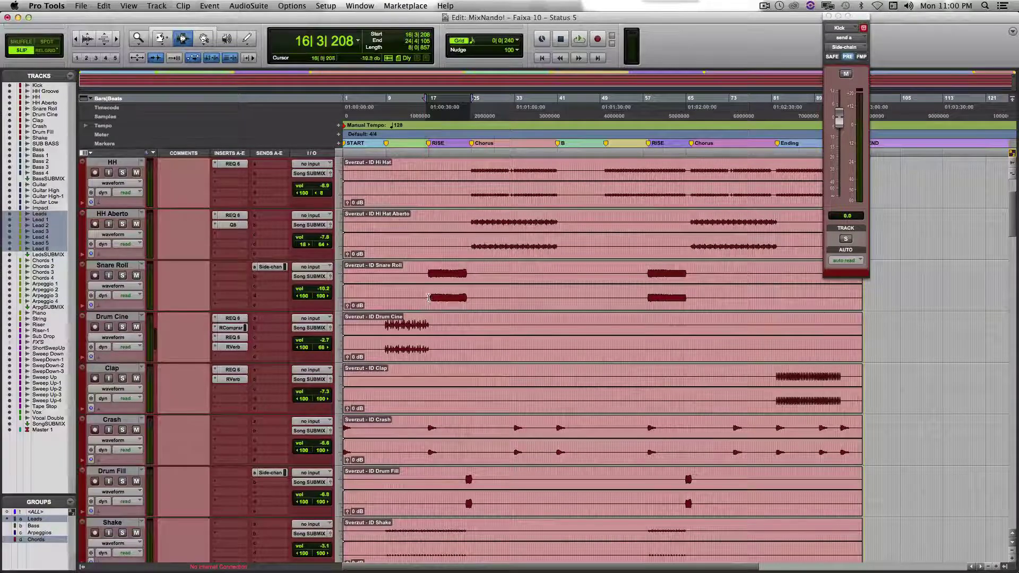
pyautogui.moveTo(490, 239); pyautogui.dragTo(556, 266)
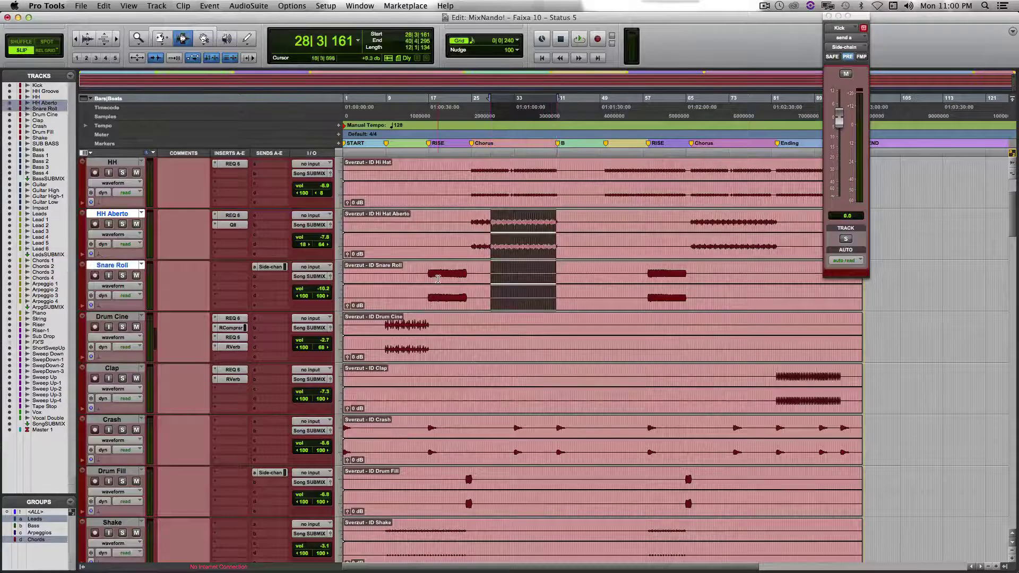
pyautogui.moveTo(433, 275); pyautogui.dragTo(462, 287)
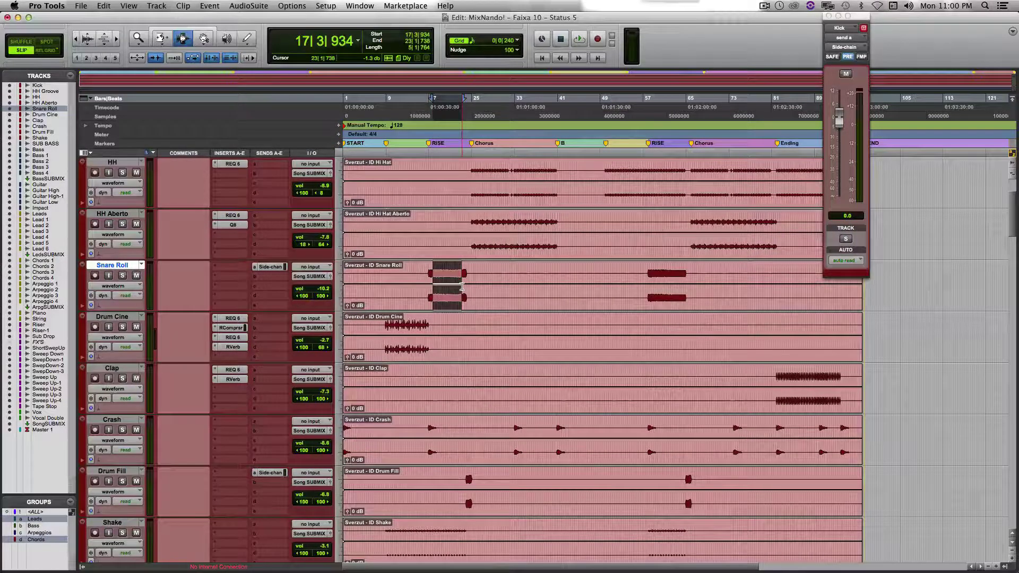
pyautogui.click(276, 268)
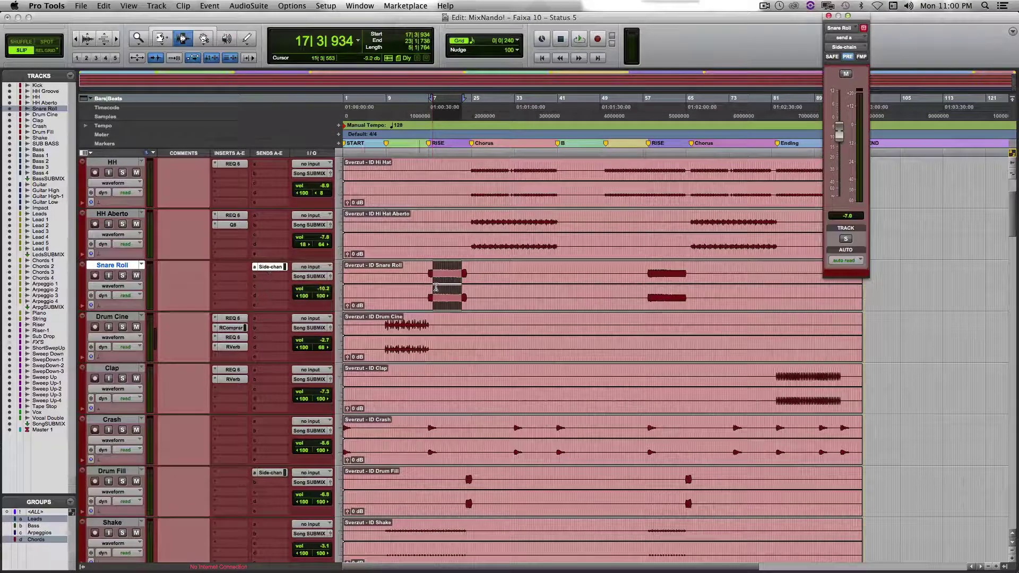
pyautogui.scroll(-15, 437, 306)
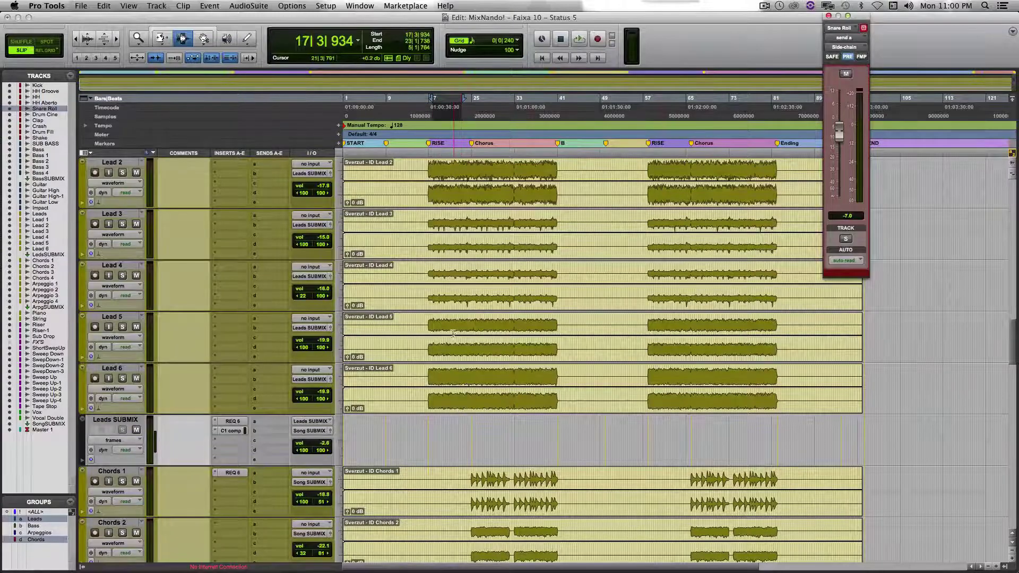
# Look over the Lead, Arpeggio, Bass and drum tracks in relation to the selected Snare Roll passage.
pyautogui.scroll(10, 453, 319)
pyautogui.scroll(-8, 453, 240)
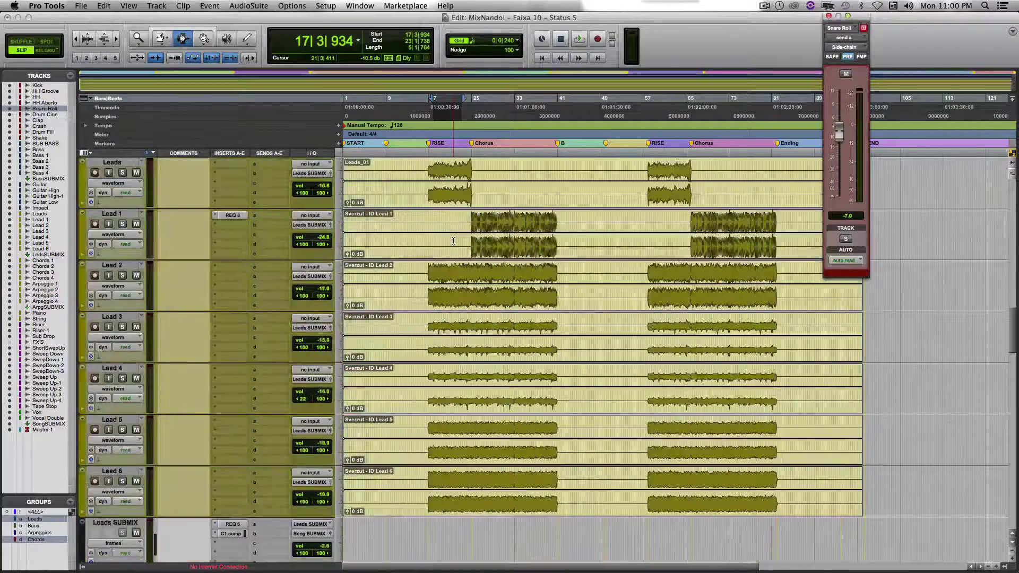
pyautogui.scroll(-12, 453, 241)
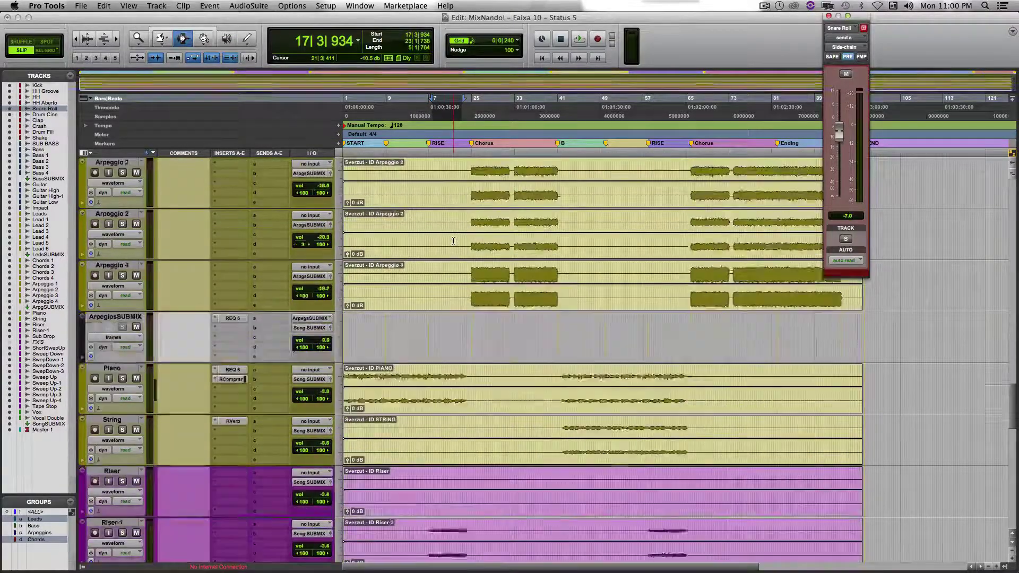
pyautogui.scroll(-20, 453, 241)
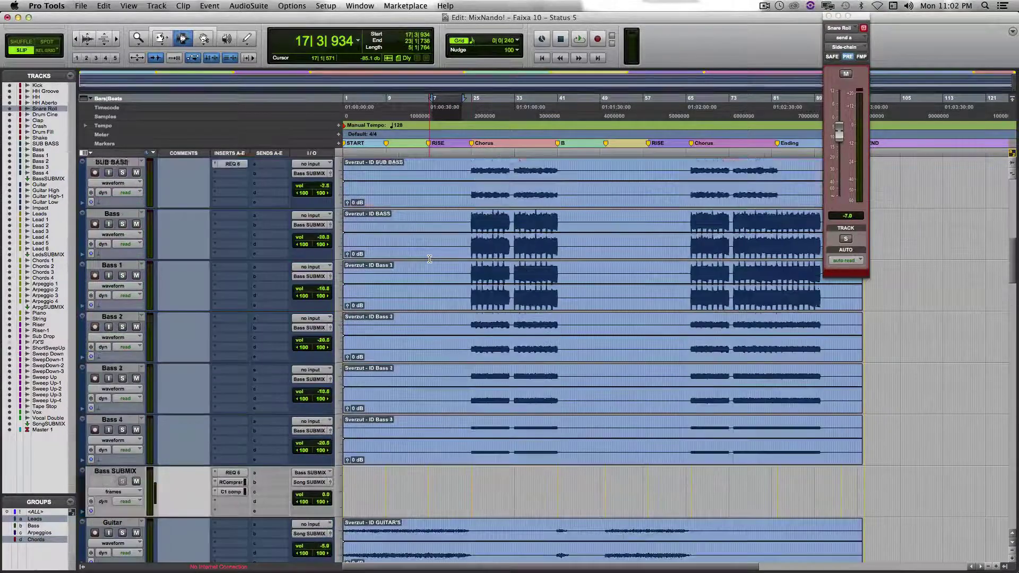
pyautogui.scroll(7, 431, 257)
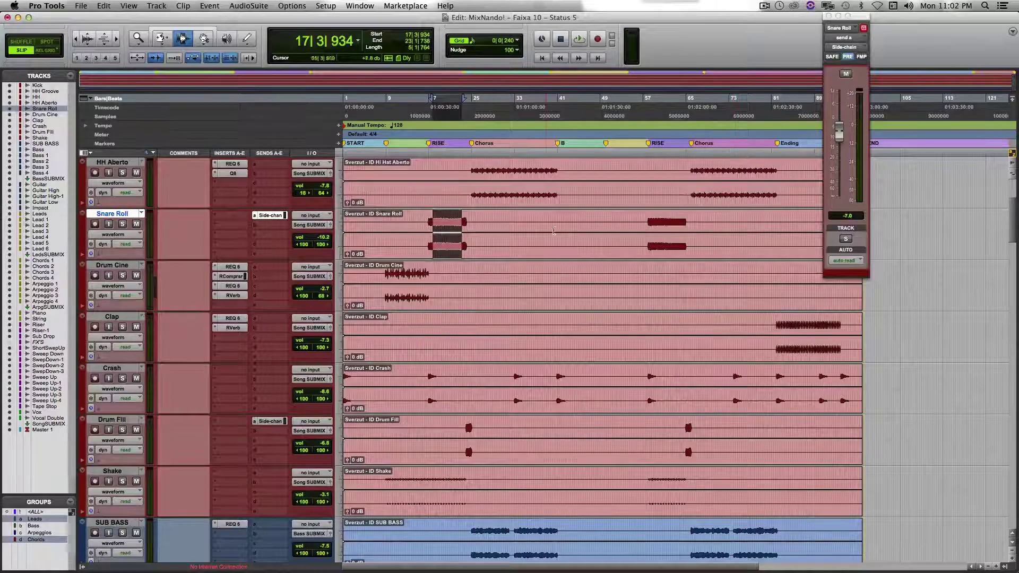
pyautogui.scroll(-5, 447, 250)
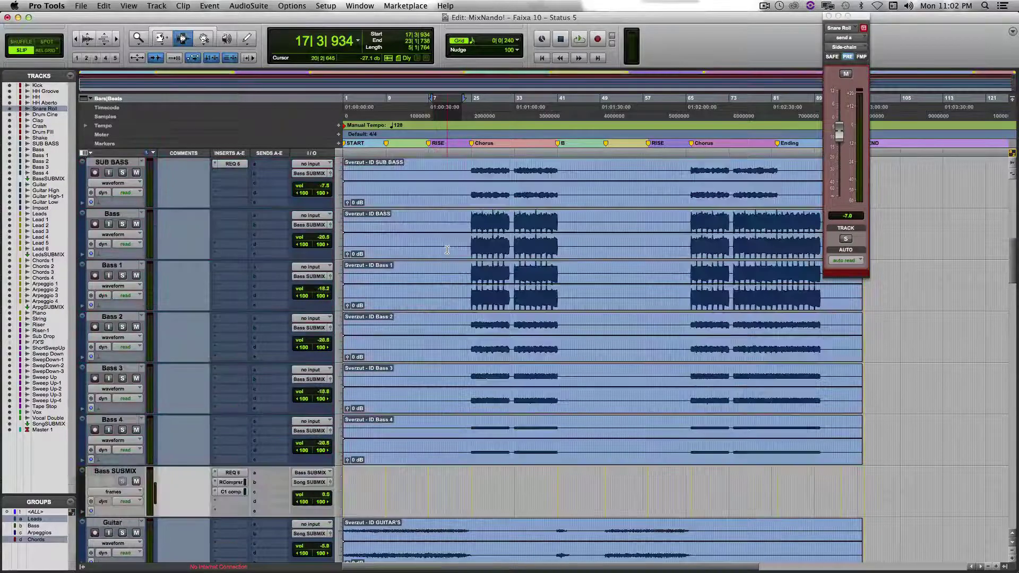
pyautogui.scroll(6, 493, 160)
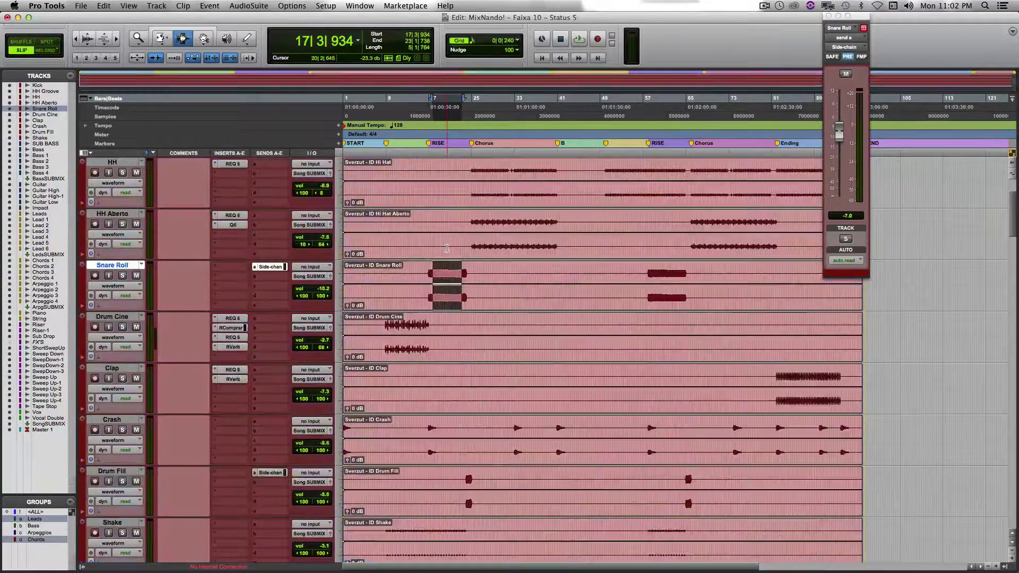
# Select the Snare Roll passage in the first RISE, then place the cursor at the Drum Fill hit just before the first Chorus.
pyautogui.click(484, 193)
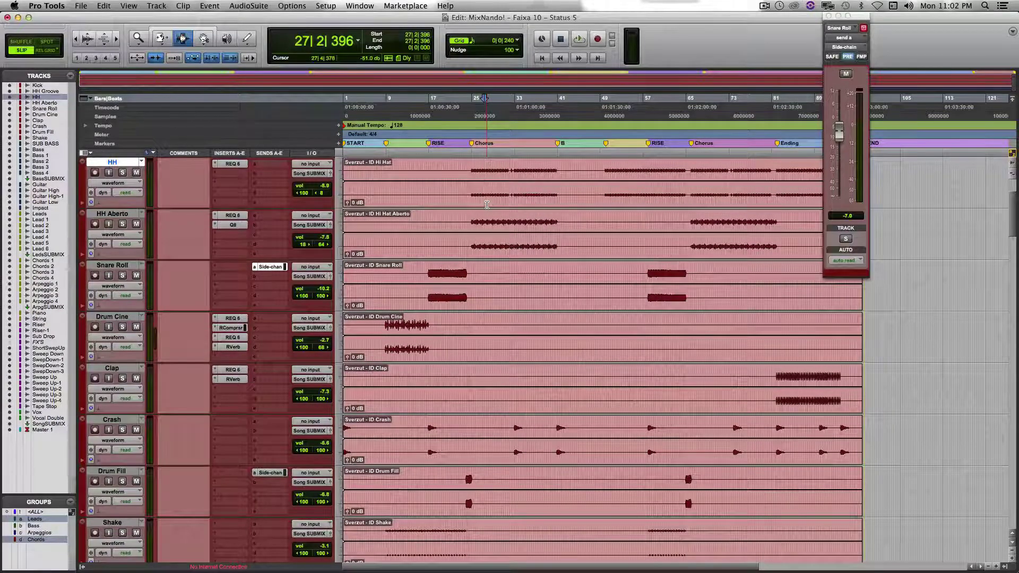
pyautogui.moveTo(437, 294); pyautogui.dragTo(467, 308)
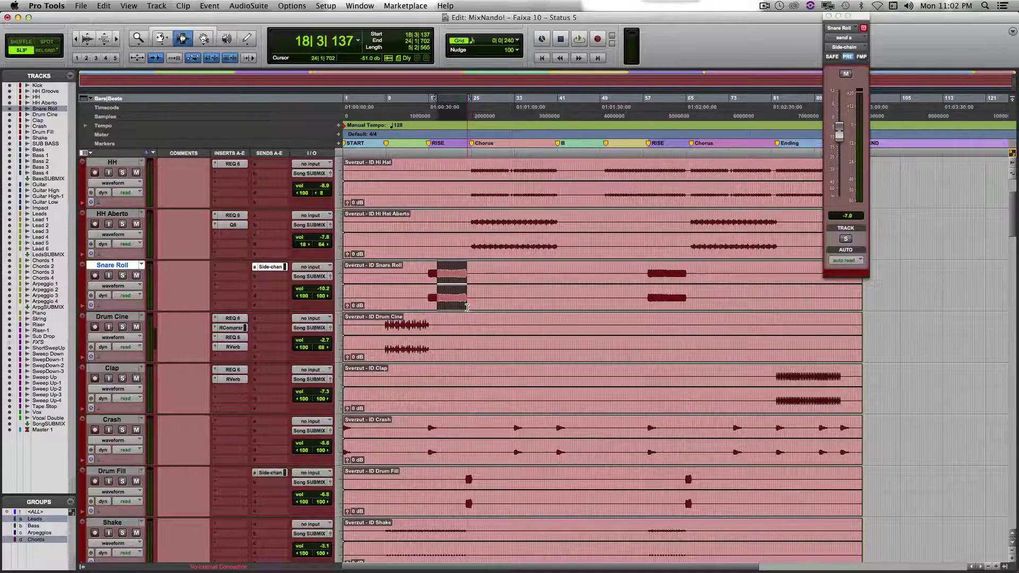
pyautogui.moveTo(440, 297); pyautogui.dragTo(458, 297)
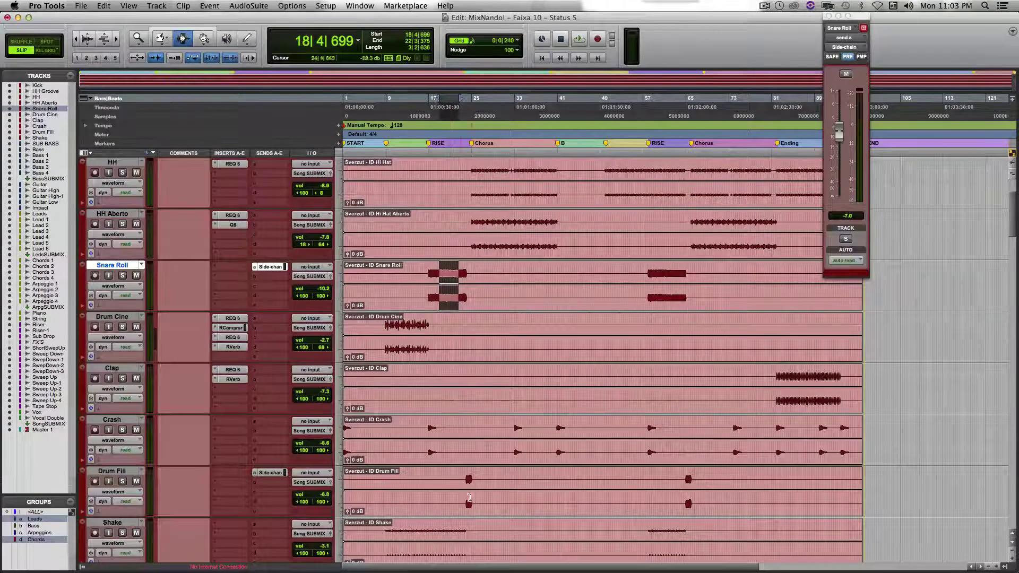
pyautogui.click(470, 480)
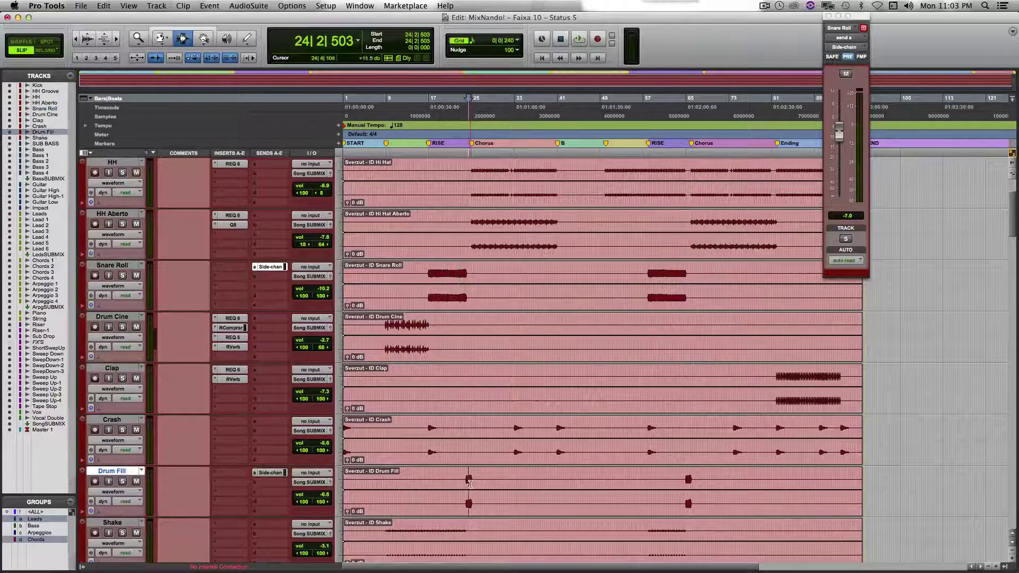
pyautogui.click(445, 295)
pyautogui.click(466, 494)
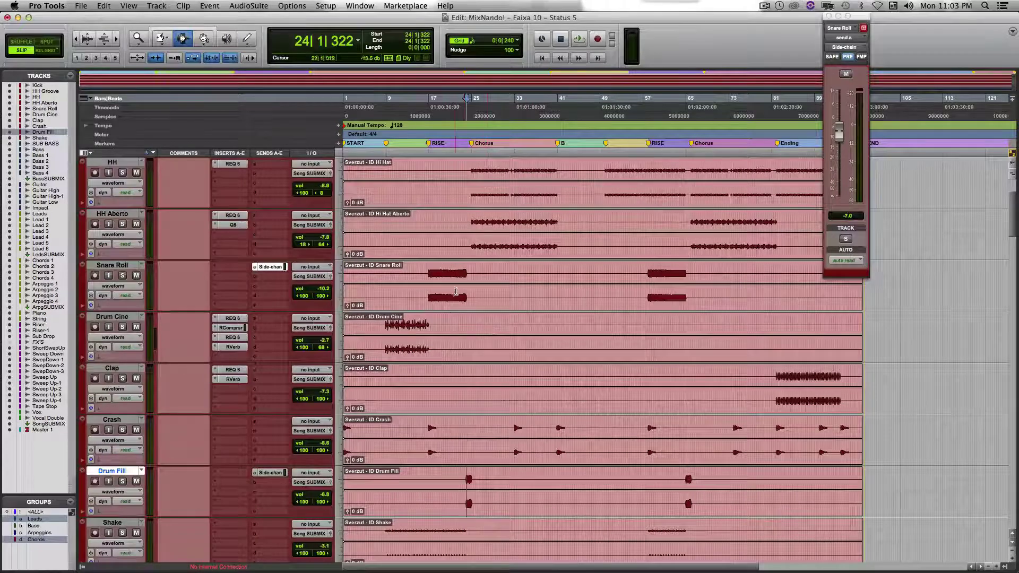
pyautogui.click(456, 388)
# Select a mid-Chorus passage across HH, HH Aberto, Snare Roll and Drum Cine, and compare it with the Bass tracks.
pyautogui.moveTo(497, 175); pyautogui.dragTo(536, 340)
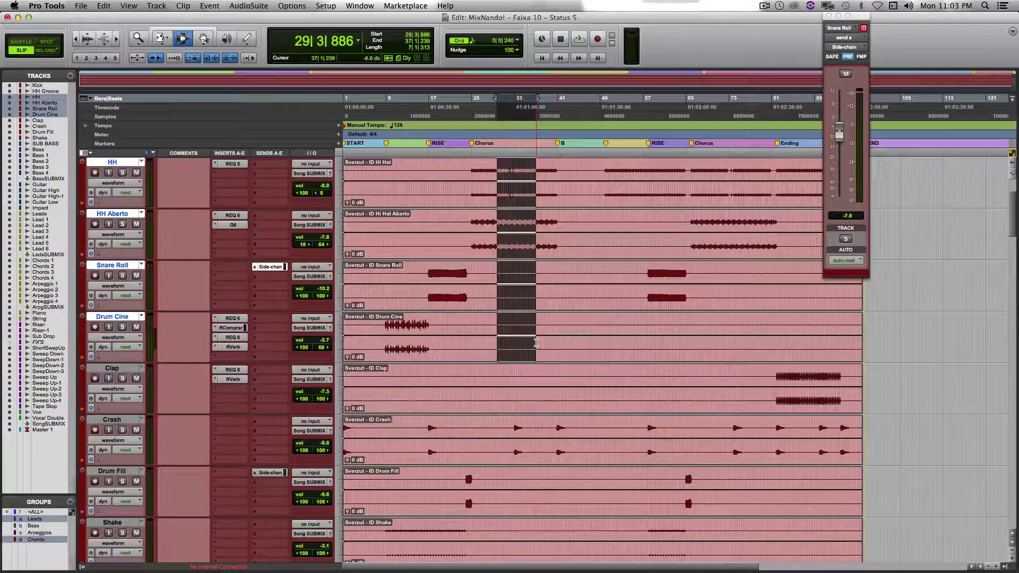
pyautogui.scroll(-6, 536, 341)
pyautogui.scroll(-3, 536, 342)
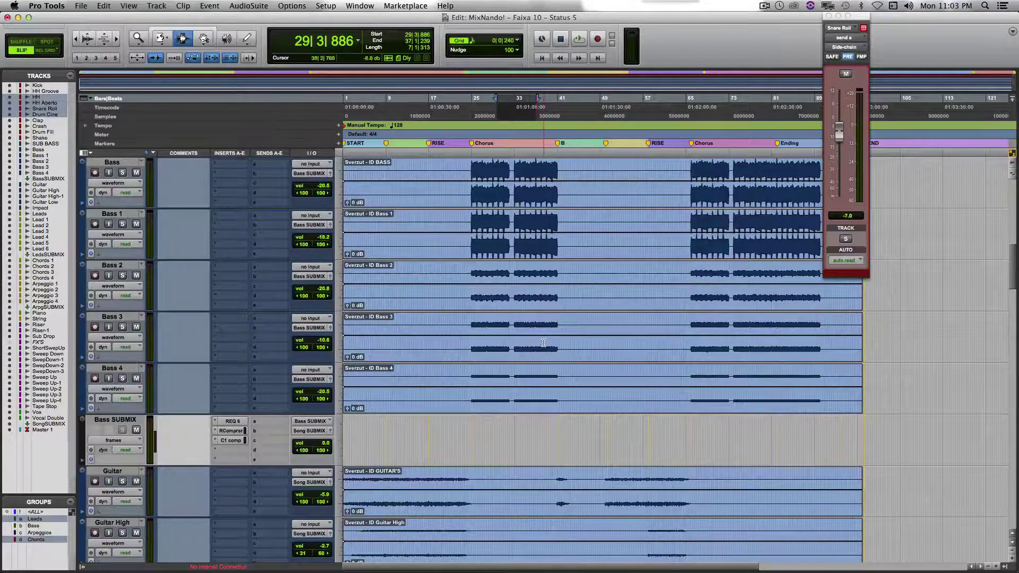
pyautogui.scroll(10, 543, 342)
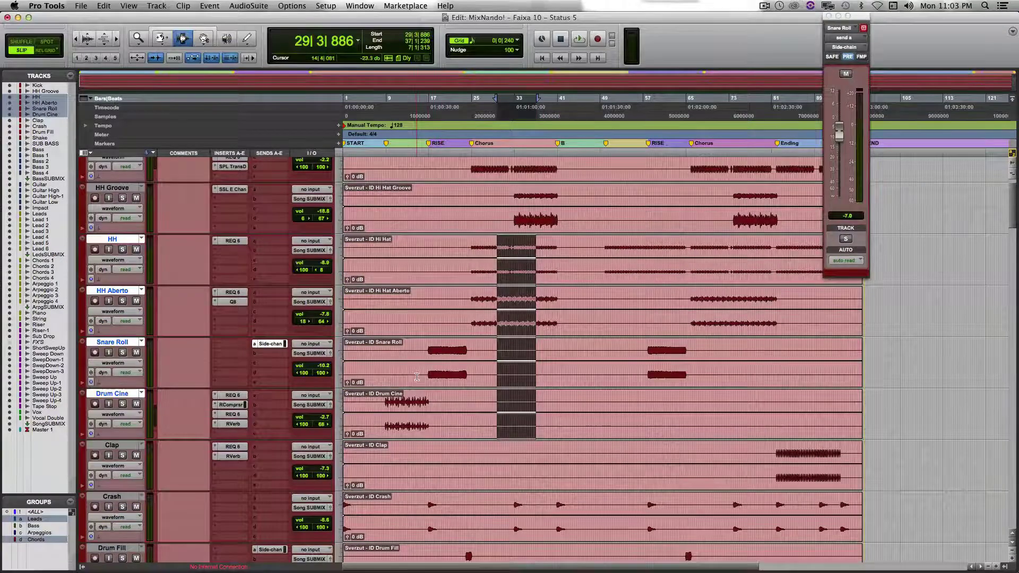
pyautogui.scroll(1, 454, 370)
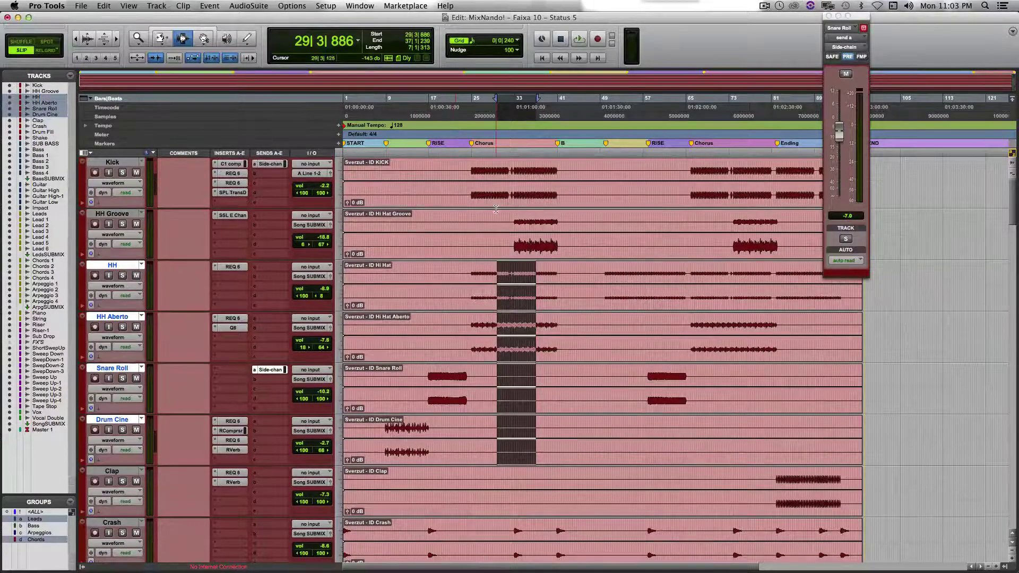
# Zoom in on the Kick track in the first Chorus and select its break across bar 32, including the lone hit.
pyautogui.click(501, 181)
pyautogui.press('super+bracketright')
pyautogui.press('super+bracketright')
pyautogui.press('super+bracketright')
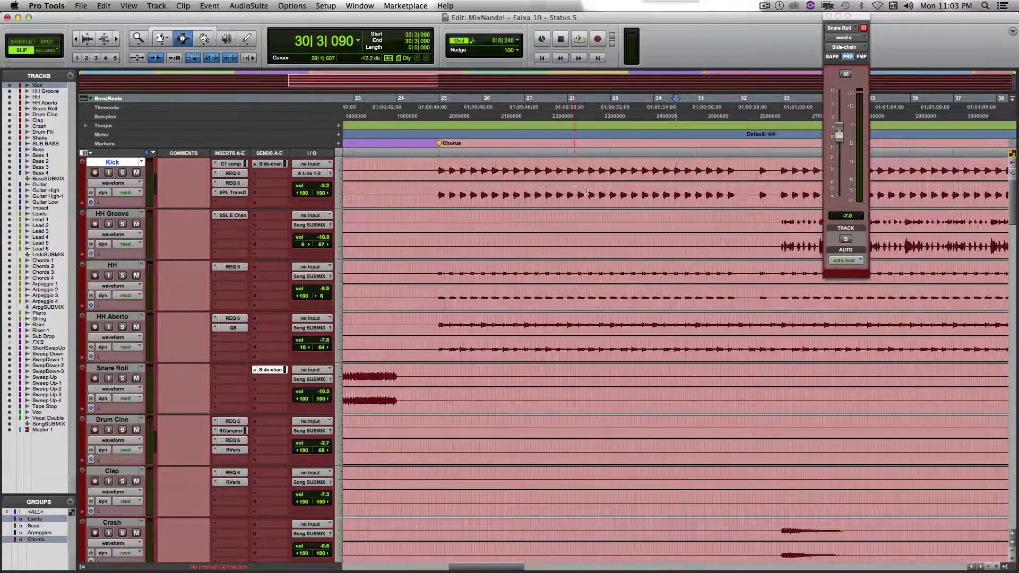
pyautogui.hscroll(3, 631, 191)
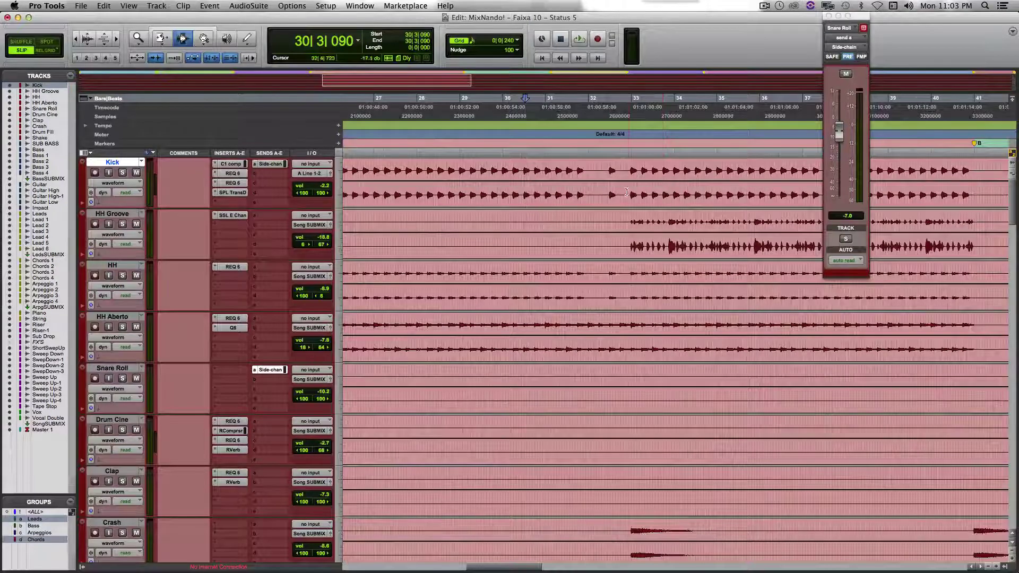
pyautogui.moveTo(603, 190); pyautogui.dragTo(627, 196)
pyautogui.click(599, 189)
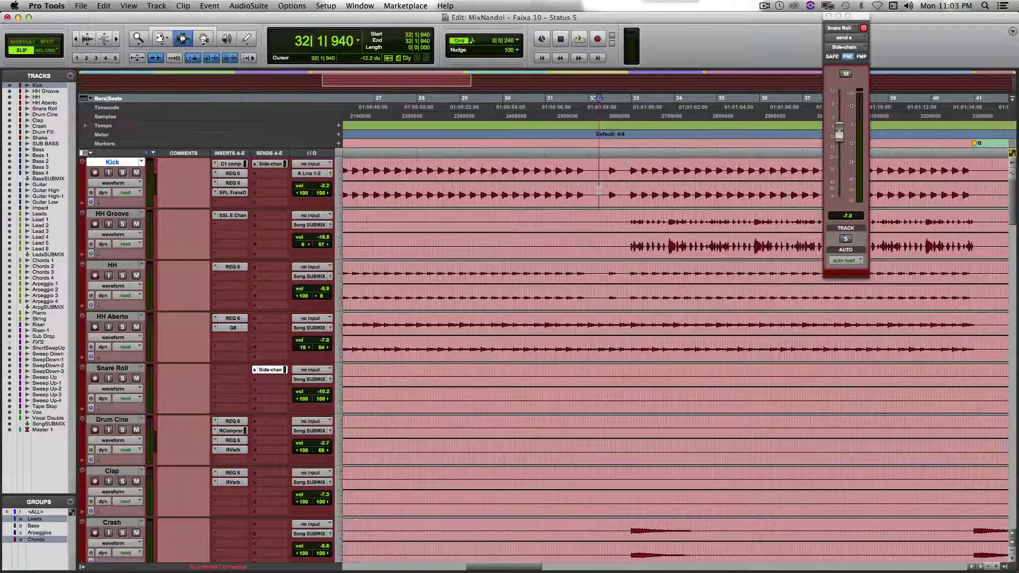
pyautogui.click(609, 193)
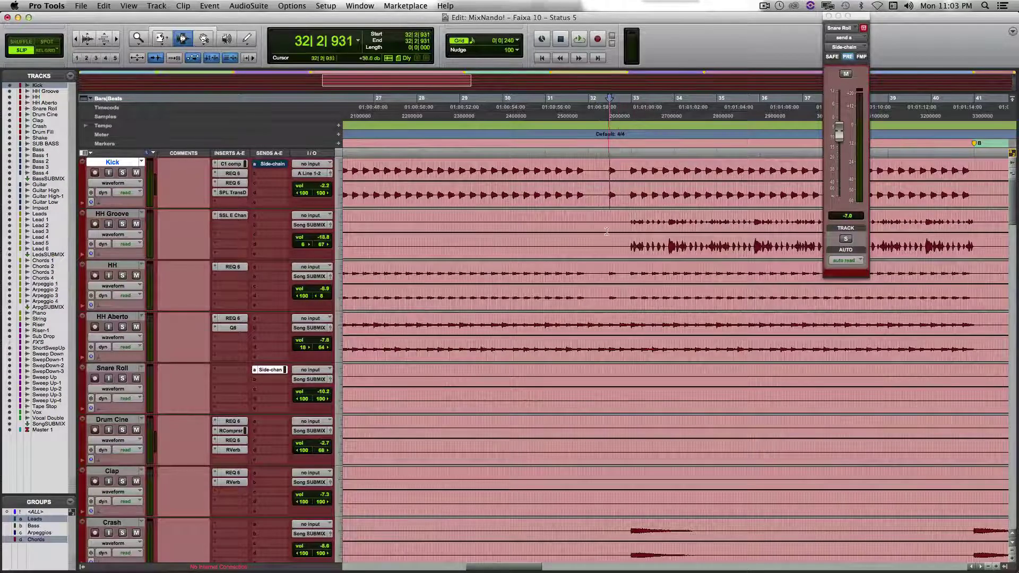
pyautogui.moveTo(592, 181); pyautogui.dragTo(629, 199)
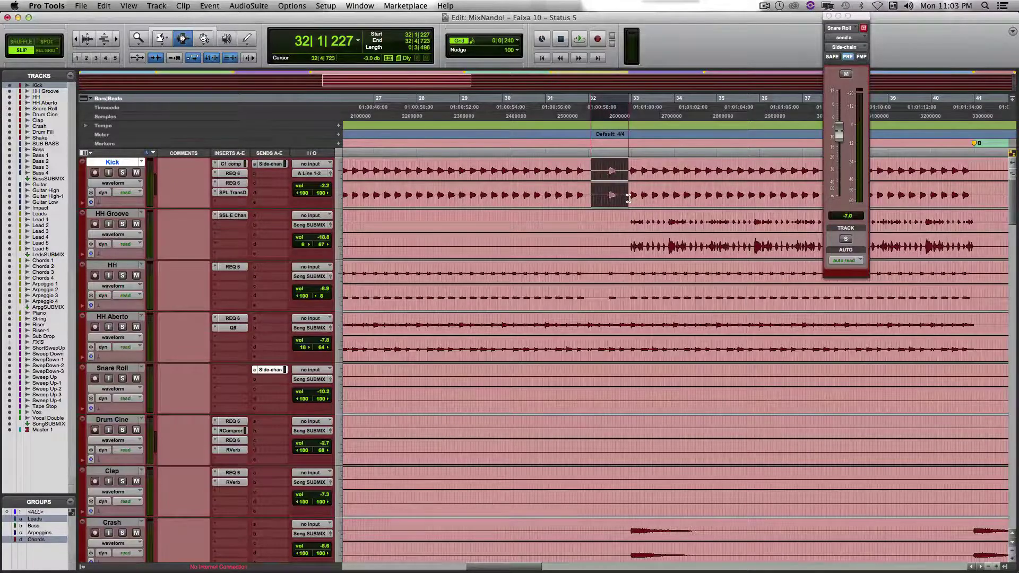
# Compare the Bass, Lead and Chords tracks at the Kick break in bar 32.
pyautogui.scroll(-7, 624, 198)
pyautogui.scroll(-4, 624, 198)
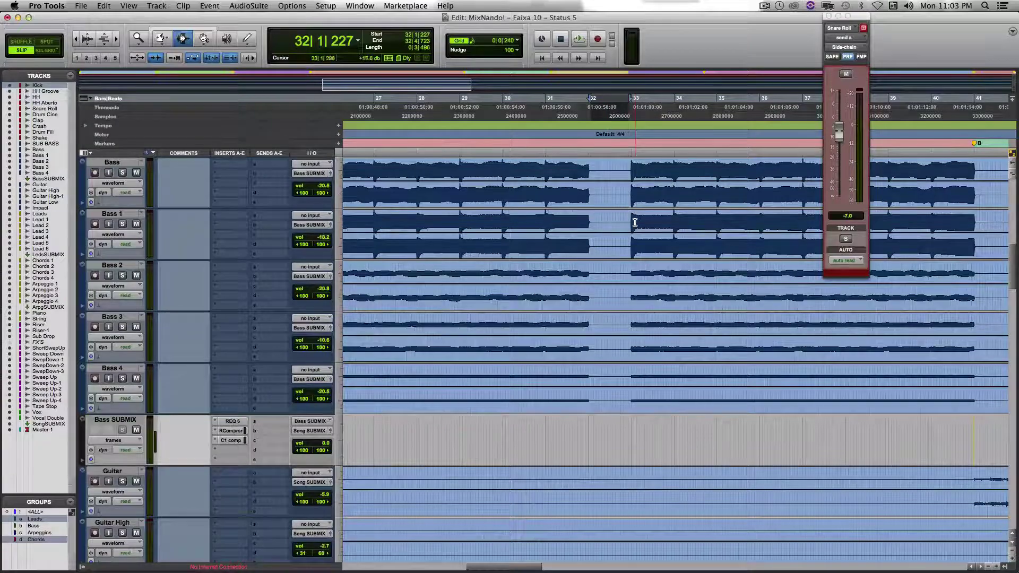
pyautogui.scroll(-9, 632, 282)
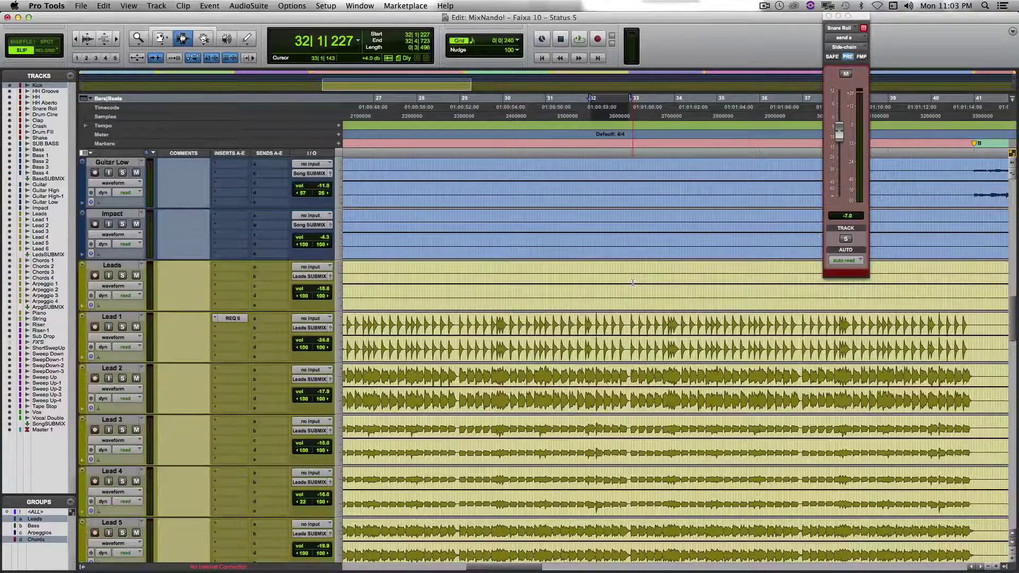
pyautogui.scroll(-5, 633, 282)
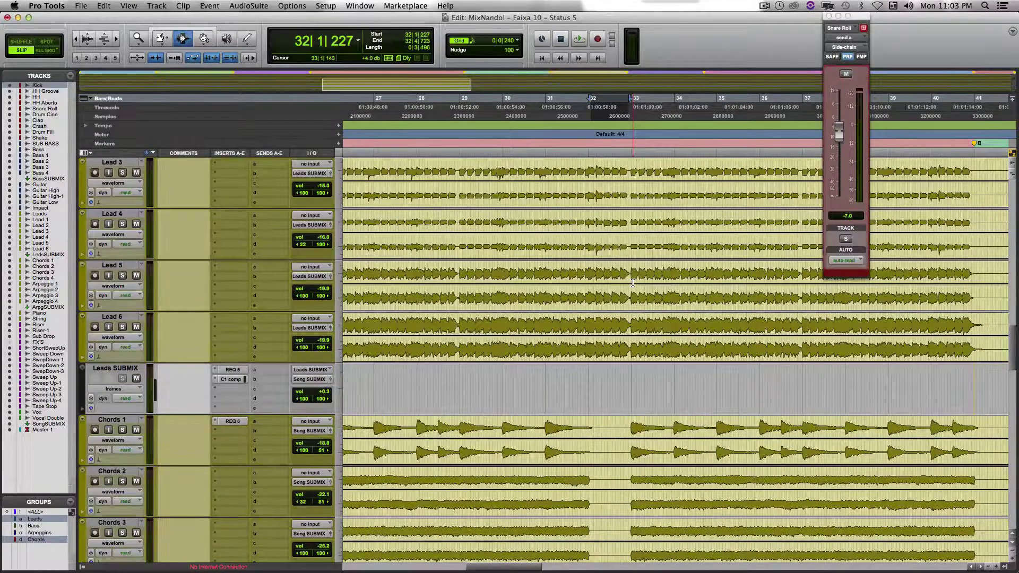
pyautogui.scroll(20, 633, 282)
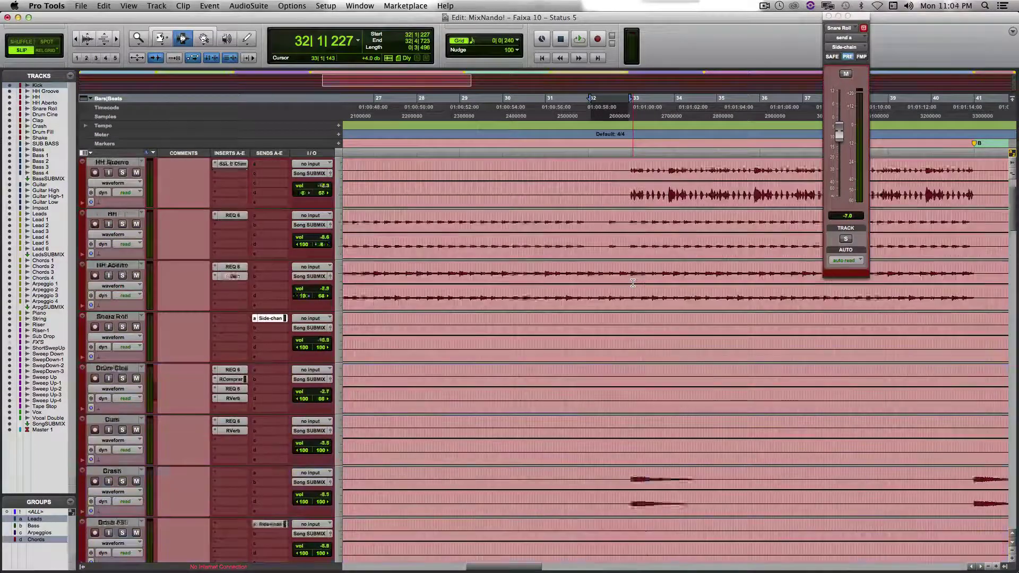
pyautogui.scroll(1, 632, 282)
# Select the Vox passage in the second Chorus from about bar 74 to 82, then place the cursor within it.
pyautogui.scroll(-4, 632, 282)
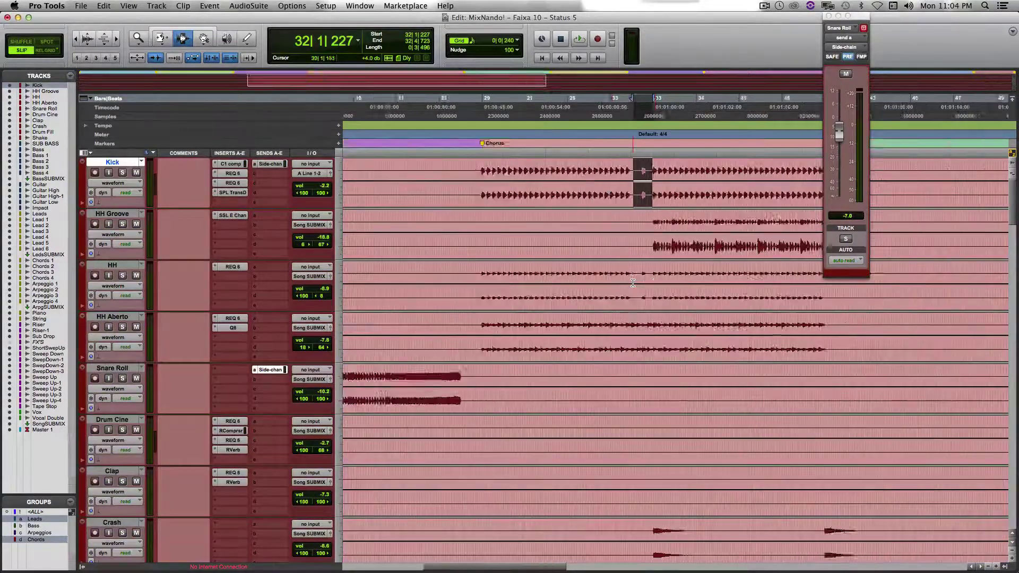
pyautogui.scroll(-20, 702, 206)
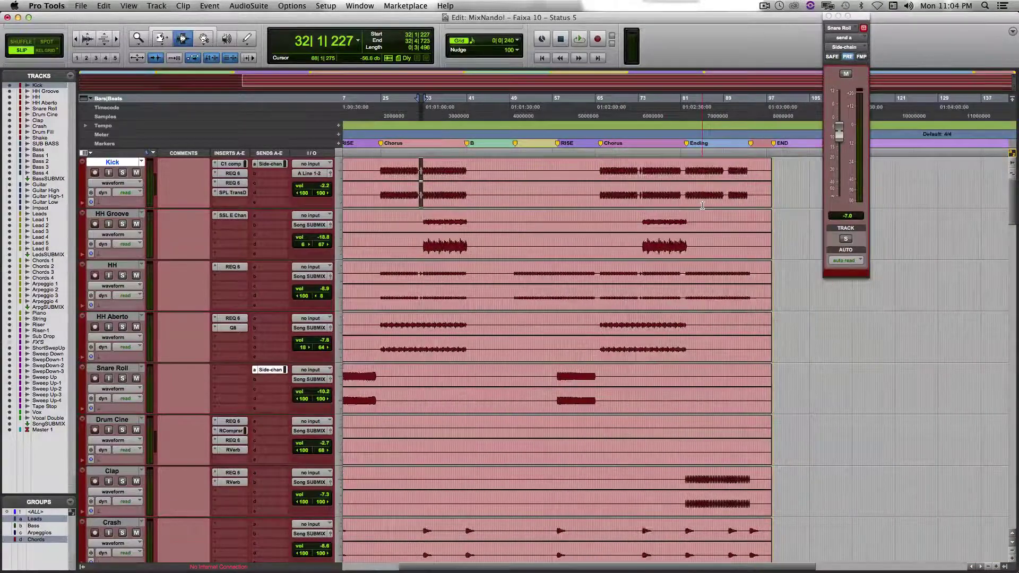
pyautogui.scroll(-20, 702, 206)
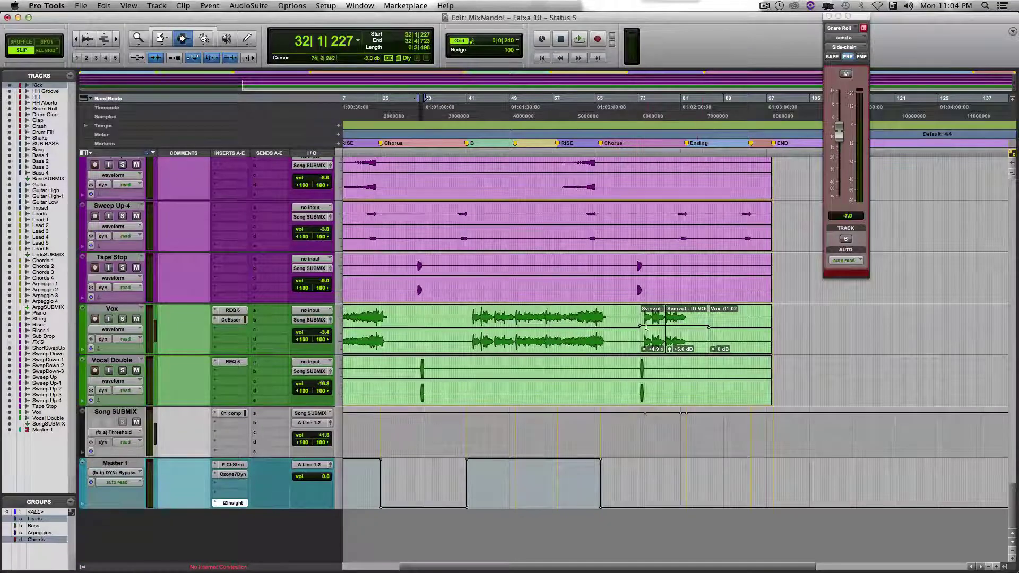
pyautogui.moveTo(644, 317); pyautogui.dragTo(686, 324)
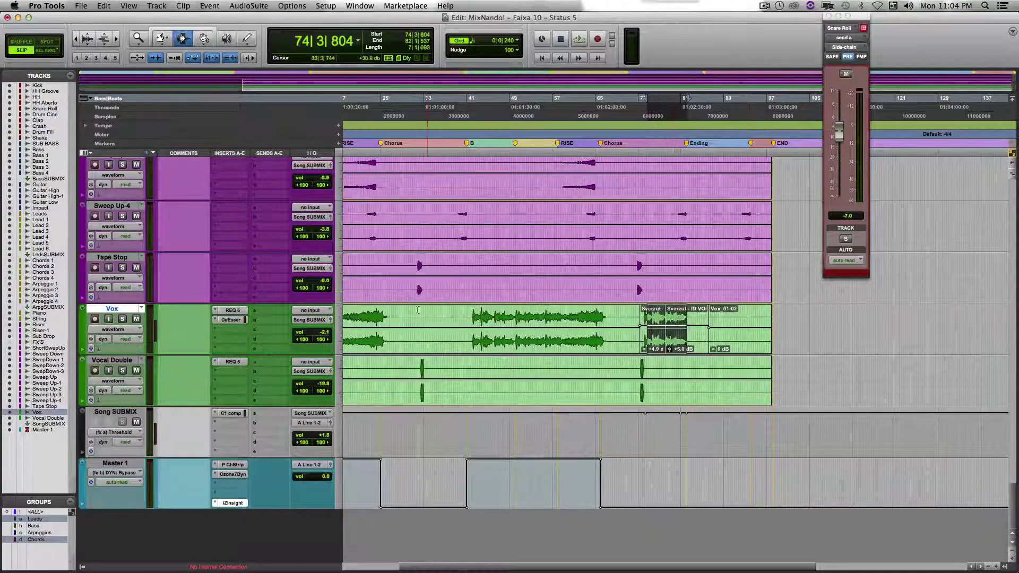
pyautogui.moveTo(402, 320); pyautogui.dragTo(460, 328)
pyautogui.click(673, 324)
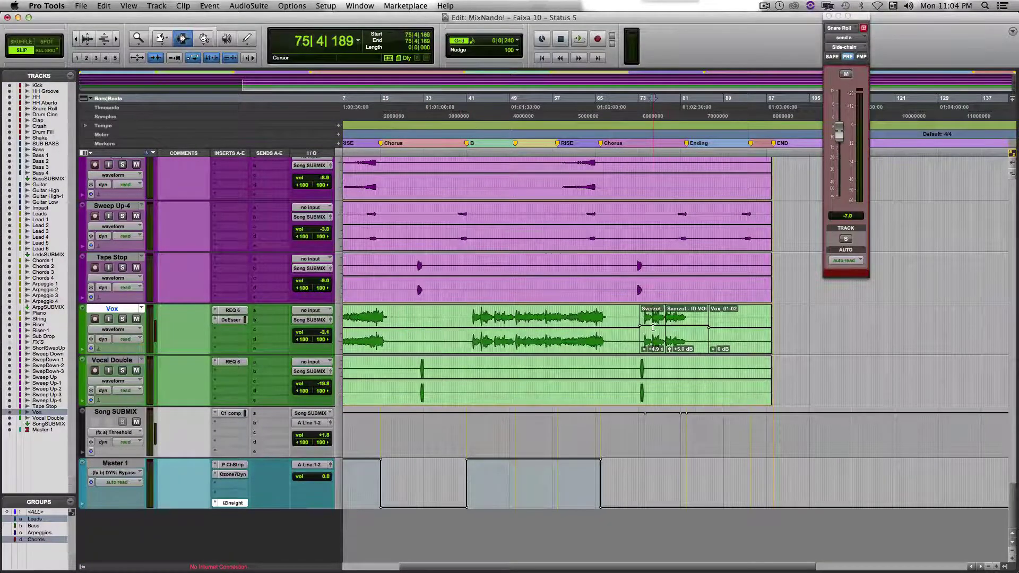
# Enlarge the Song SUBMIX track and examine its compressor Threshold automation beneath the Vox drop clips in the second Chorus.
pyautogui.press('super+bracketright')
pyautogui.press('super+bracketright')
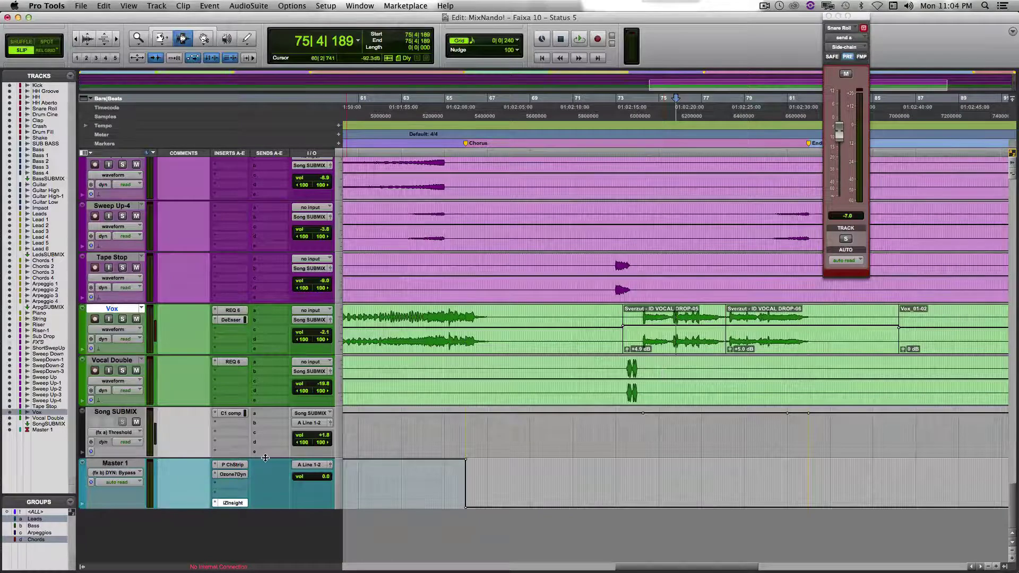
pyautogui.moveTo(265, 458); pyautogui.dragTo(265, 519)
pyautogui.click(644, 332)
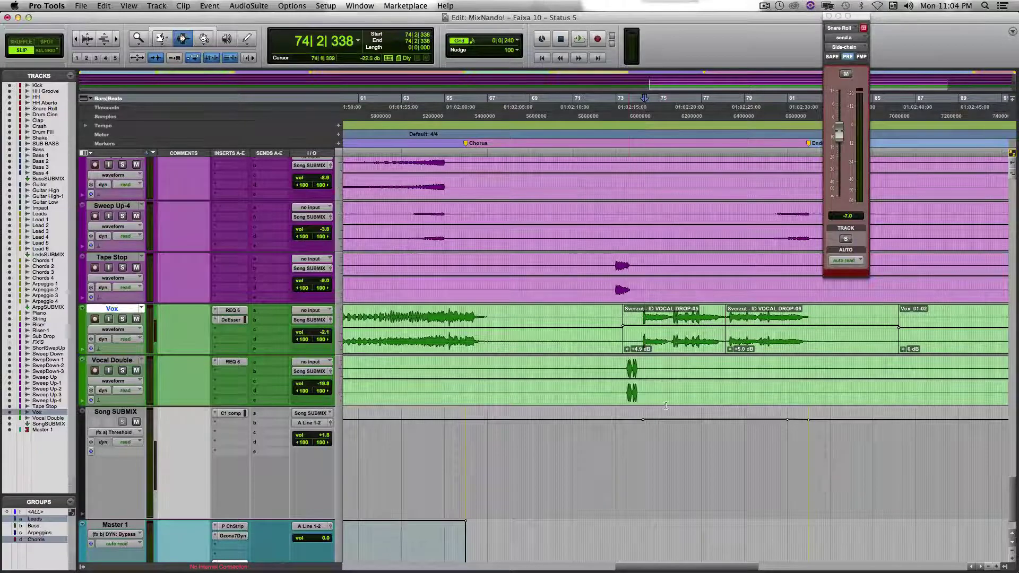
pyautogui.click(653, 425)
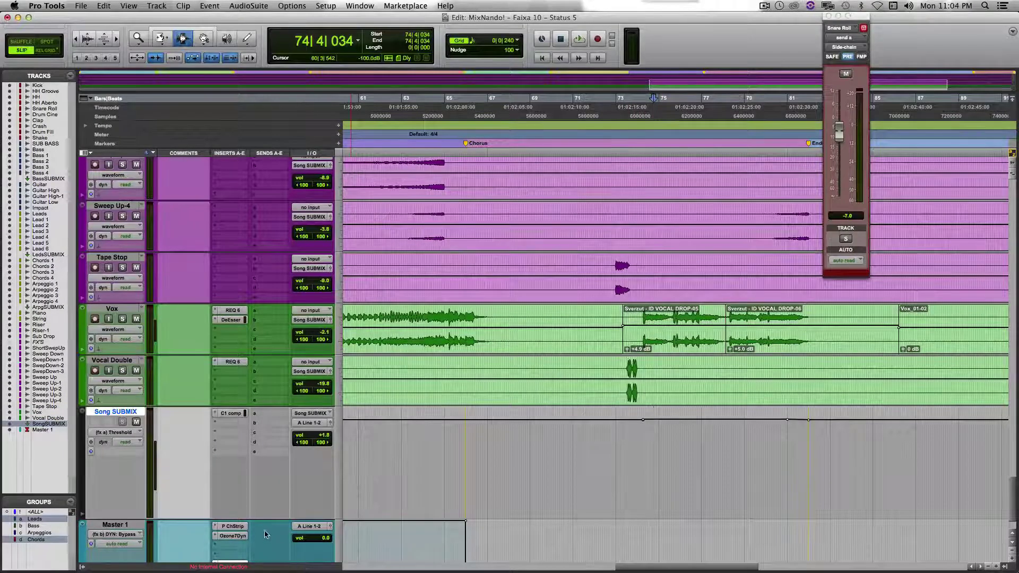
pyautogui.moveTo(265, 518); pyautogui.dragTo(265, 557)
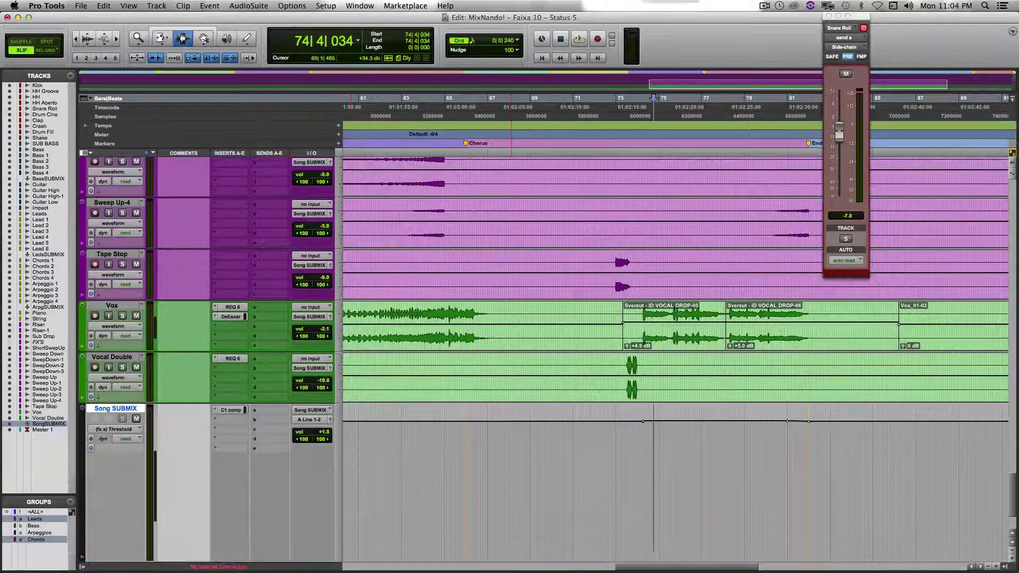
pyautogui.scroll(-3, 672, 274)
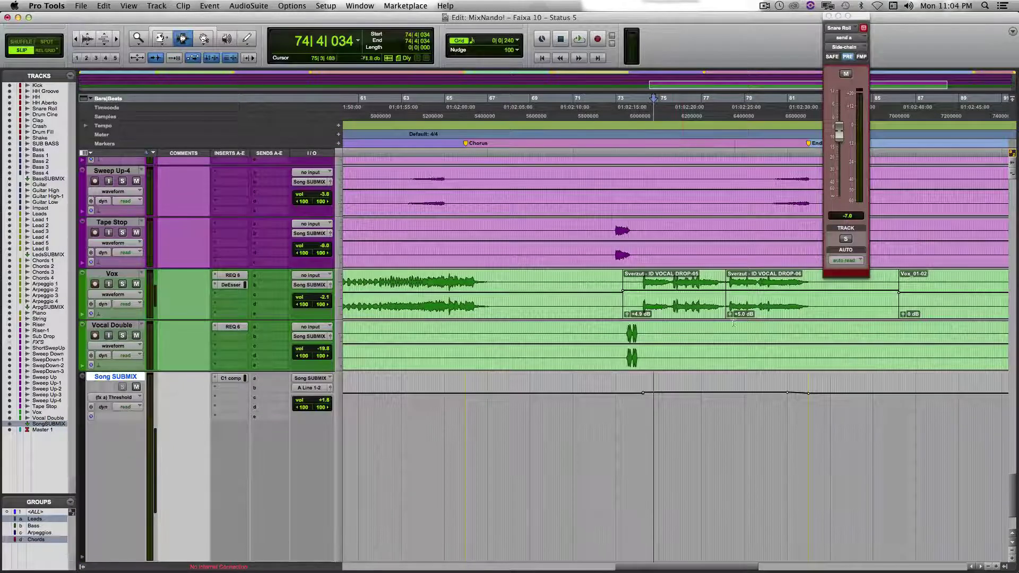
pyautogui.click(651, 294)
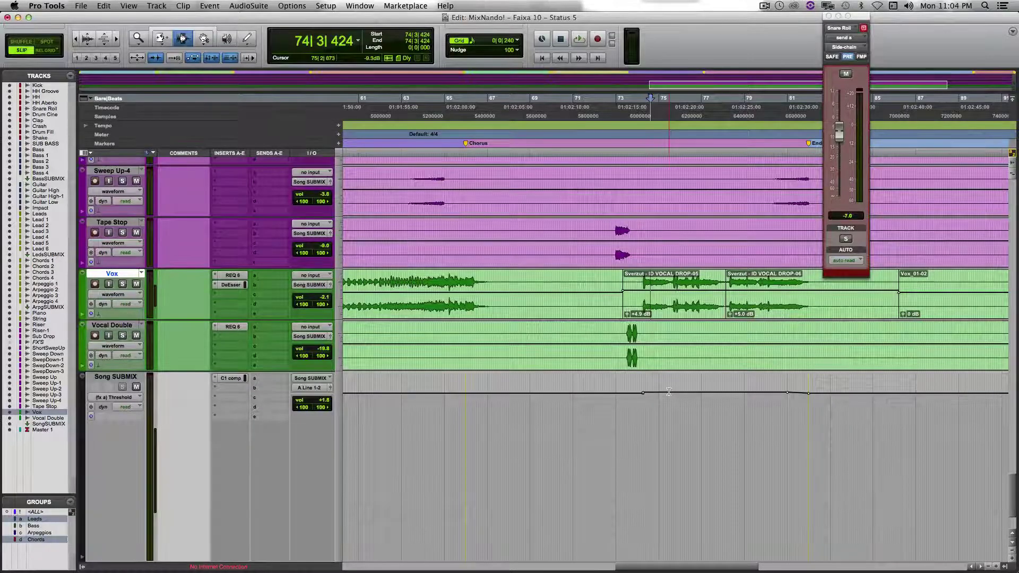
# Compare the Song SUBMIX Threshold automation before and under the Vox drops by selecting about bars 66 to 73 and 77 to 82.
pyautogui.moveTo(654, 395); pyautogui.dragTo(799, 417)
pyautogui.click(470, 399)
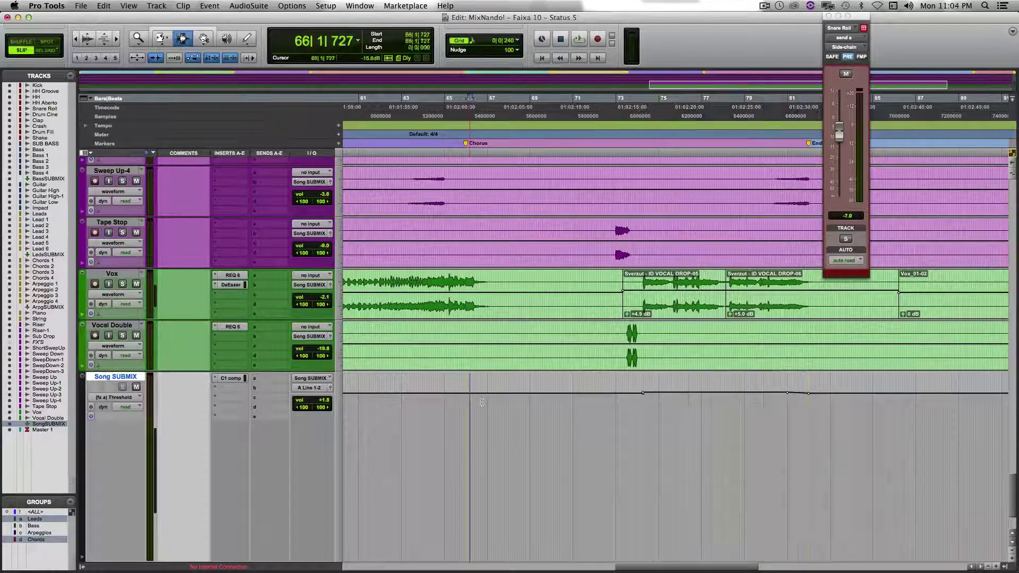
pyautogui.keyDown('shift'); pyautogui.click(636, 403); pyautogui.keyUp('shift')
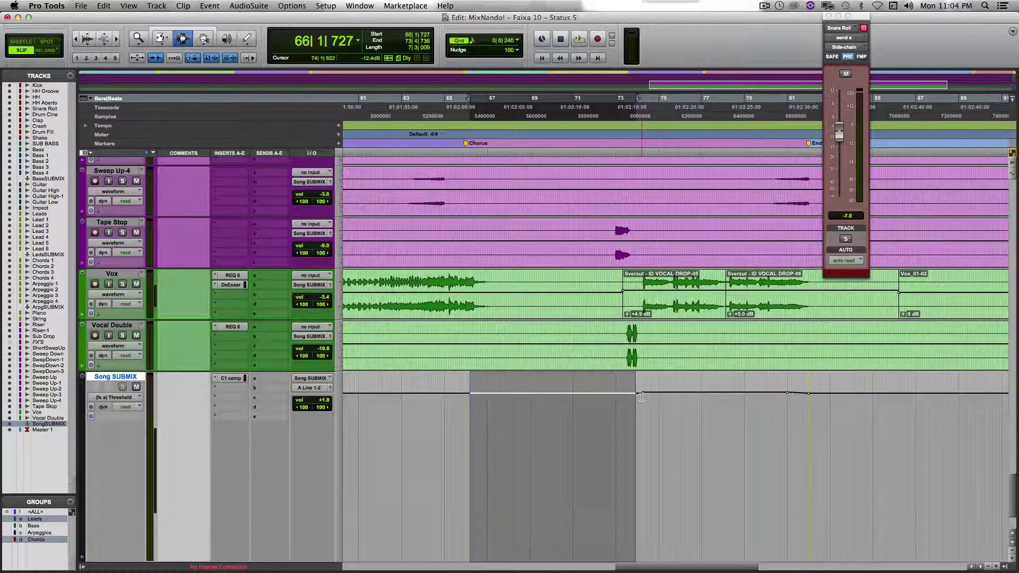
pyautogui.moveTo(708, 403); pyautogui.dragTo(811, 404)
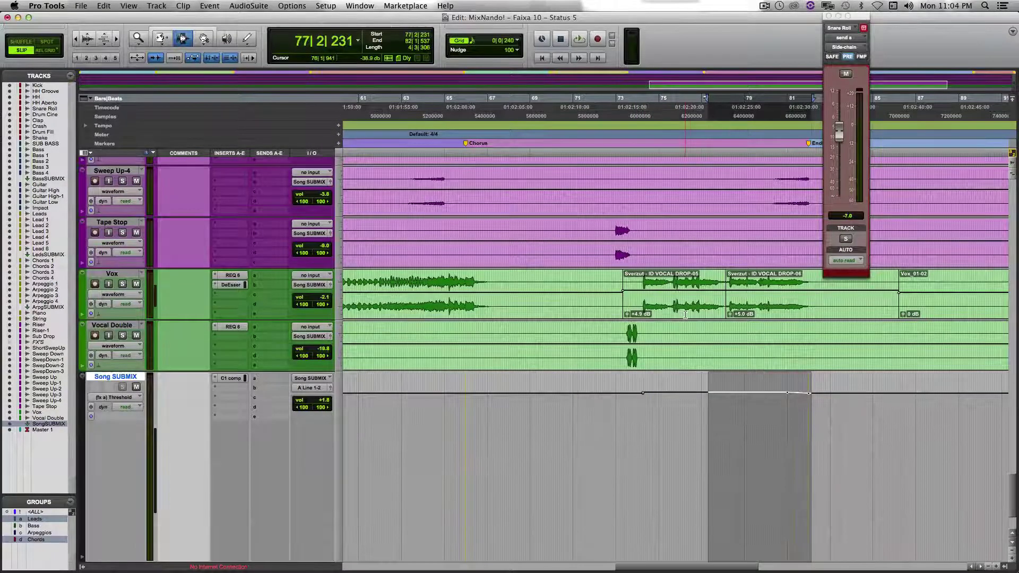
pyautogui.click(669, 423)
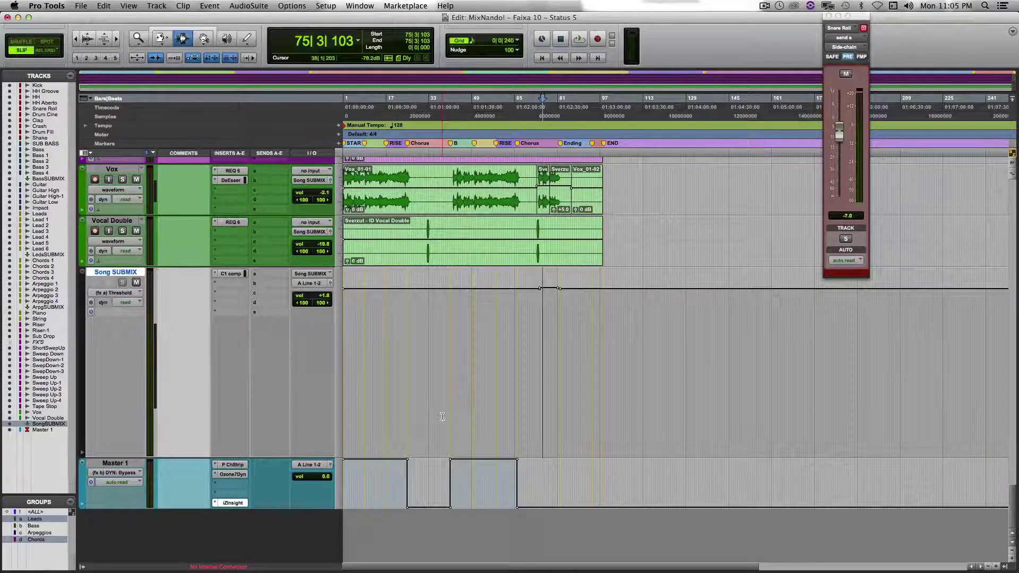
# Inspect Master 1's Precision Channel Strip, then its Ozone 7 Dynamics, dismissing the preset manager and viewing Band 4 and Band 2.
pyautogui.click(238, 466)
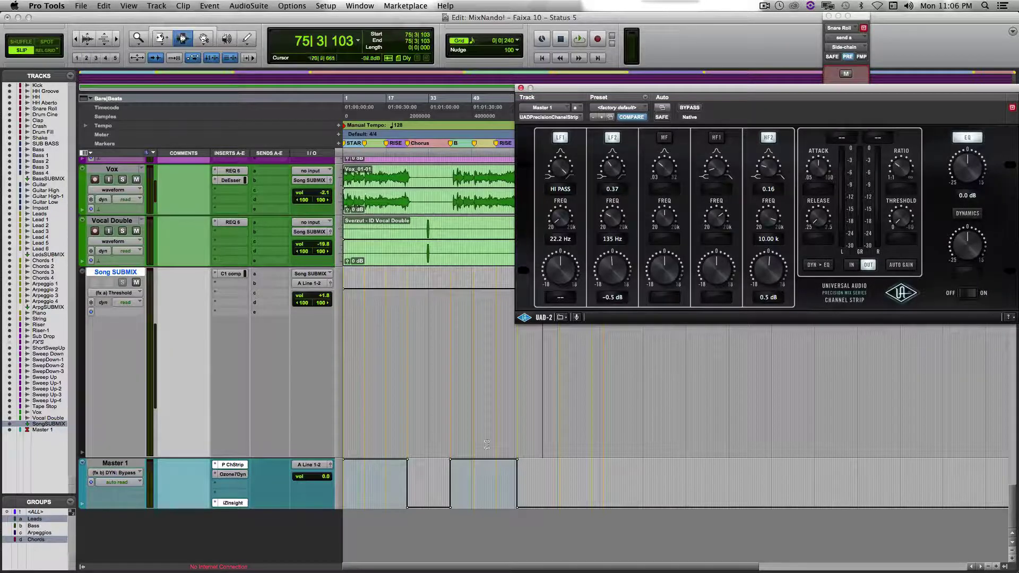
pyautogui.click(232, 474)
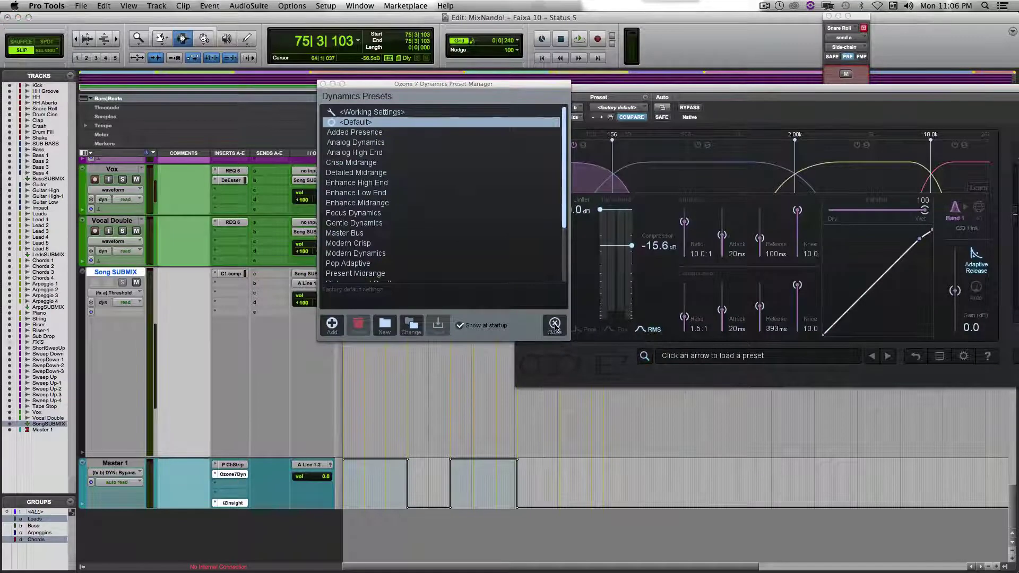
pyautogui.click(554, 324)
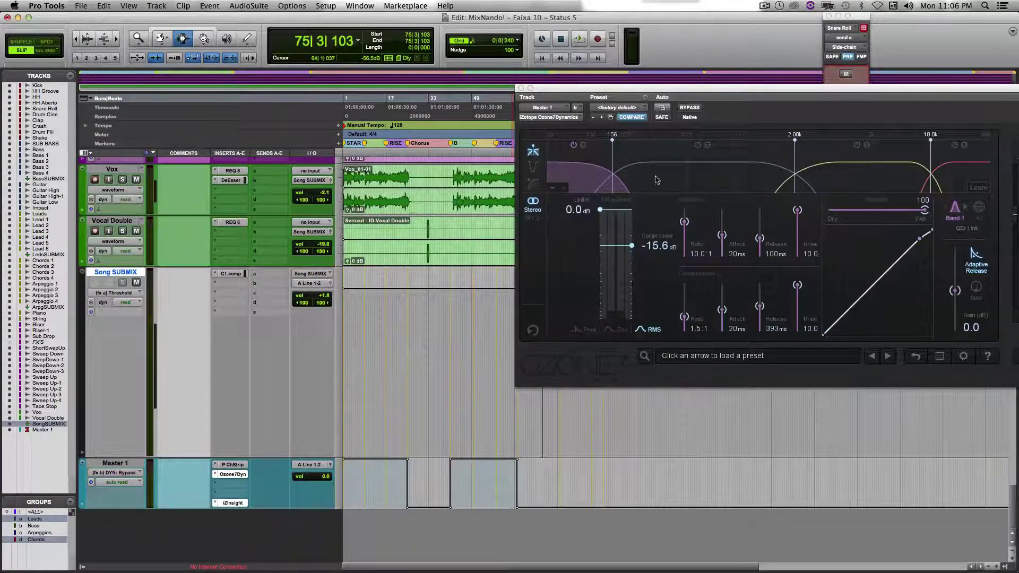
pyautogui.click(948, 174)
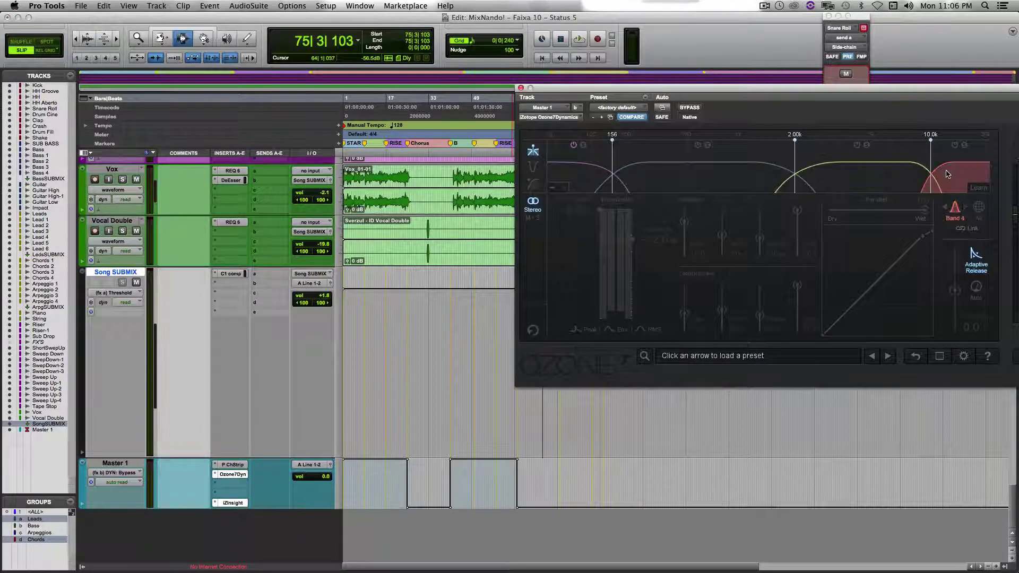
pyautogui.click(673, 178)
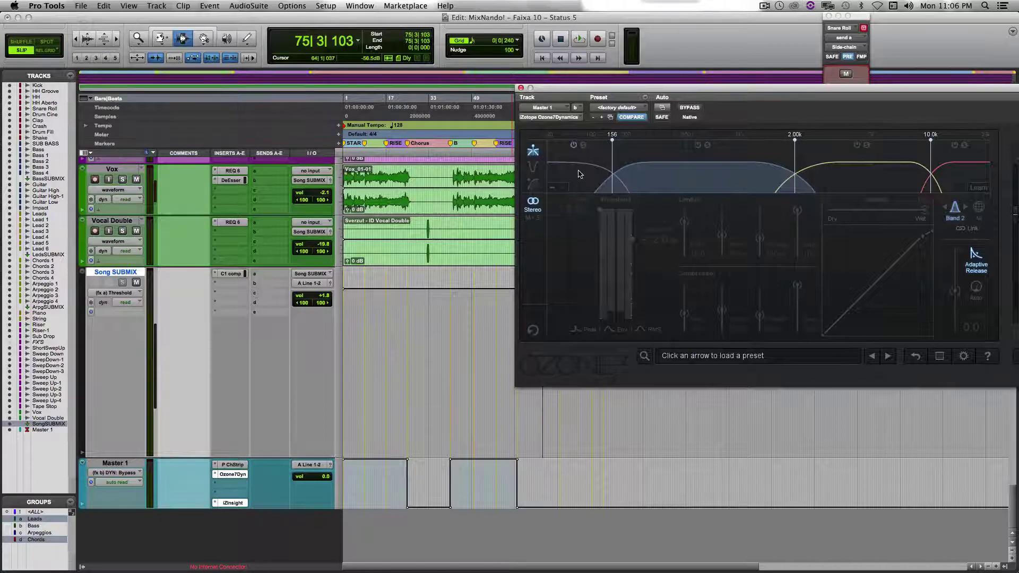
# Select the Master 1 dynamics Bypass automation in the first Chorus from about bar 27 to 37, then close the Ozone plug-in window.
pyautogui.click(418, 469)
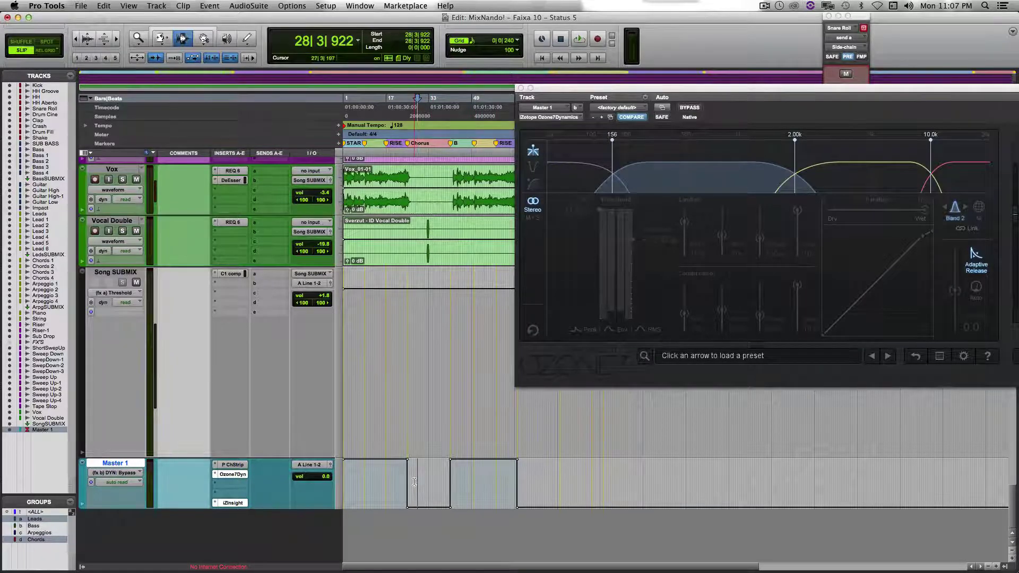
pyautogui.moveTo(414, 484); pyautogui.dragTo(440, 497)
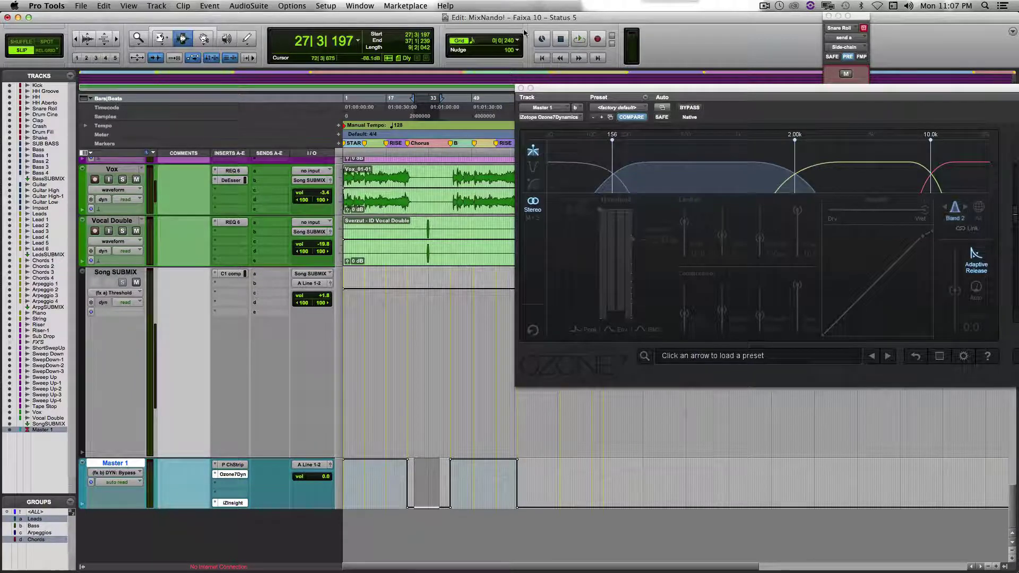
pyautogui.click(520, 89)
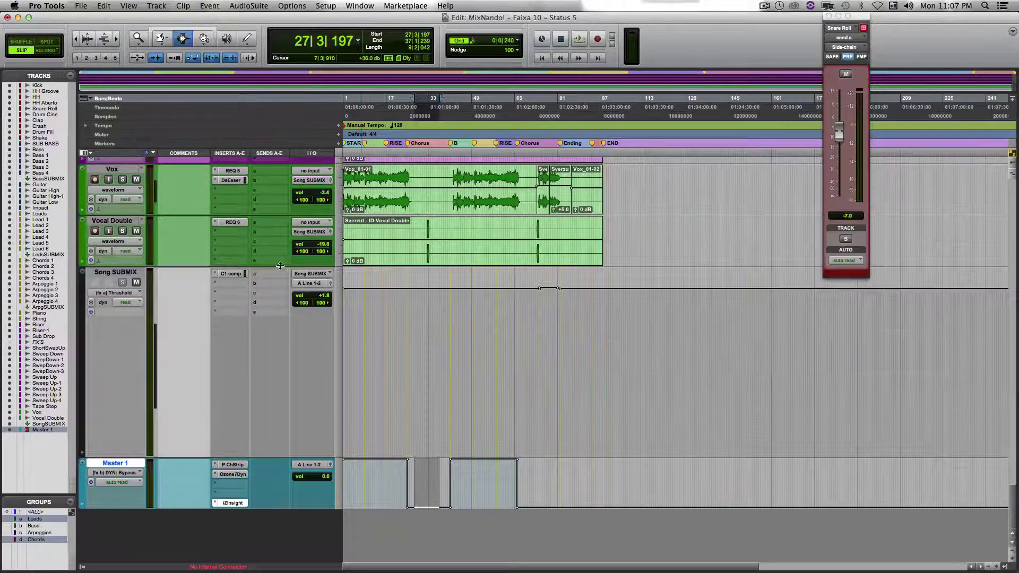
# Reduce the height of all tracks by two sizes and place the cursor at the song's start on Sweep Up-1.
pyautogui.scroll(1, 281, 260)
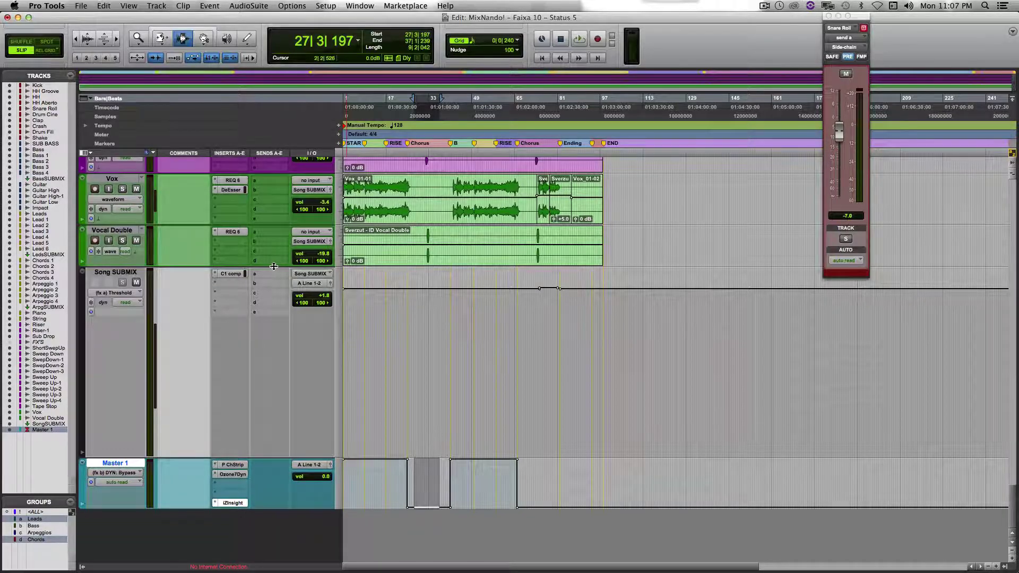
pyautogui.hotkey('ctrl', 'alt', 'Down')
pyautogui.hotkey('ctrl', 'alt', 'Down')
pyautogui.click(367, 244)
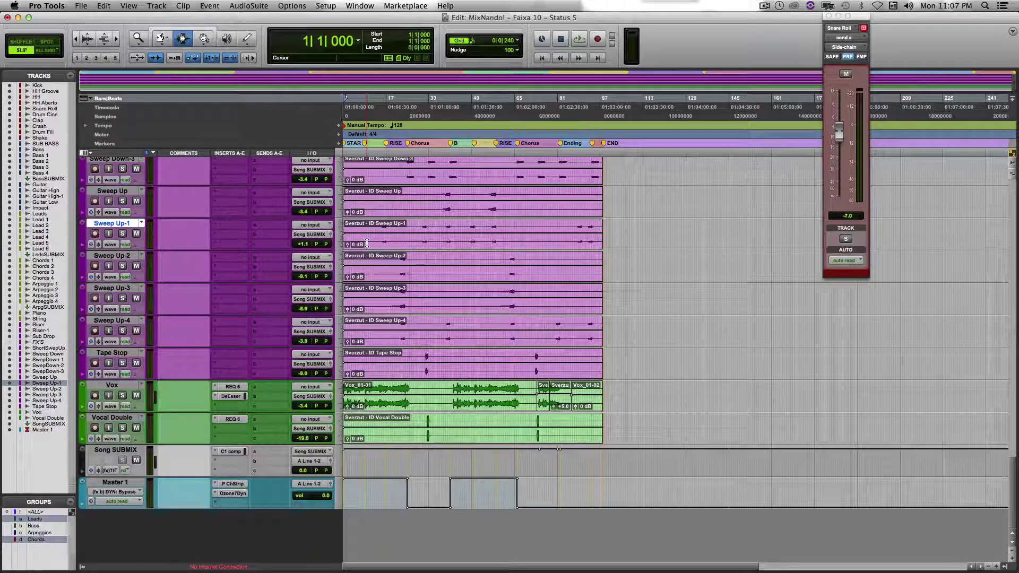
# Play the song from bar 1 and review the tracks from Chords down to Master 1 during playback.
pyautogui.press('space')
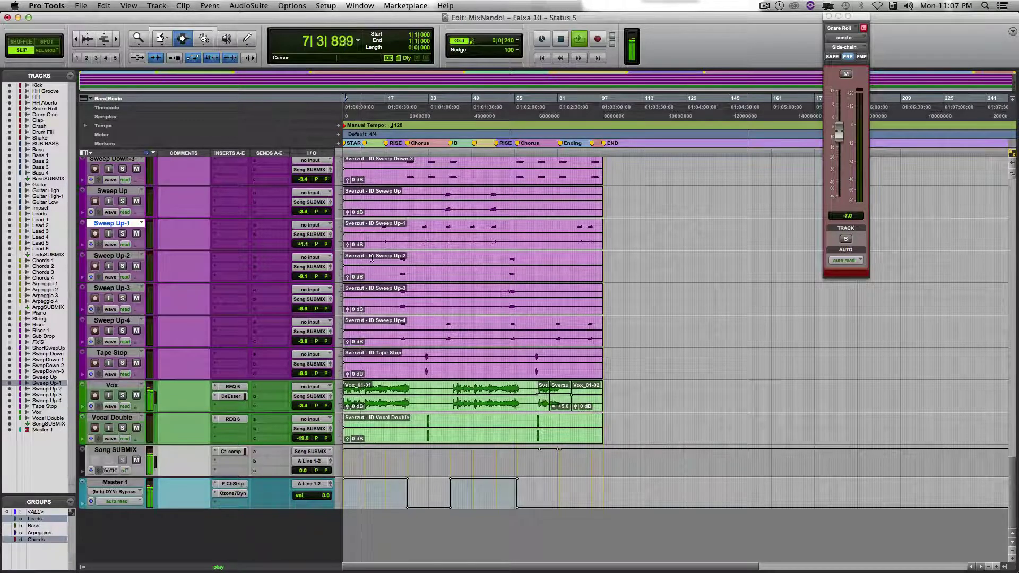
pyautogui.scroll(15, 422, 428)
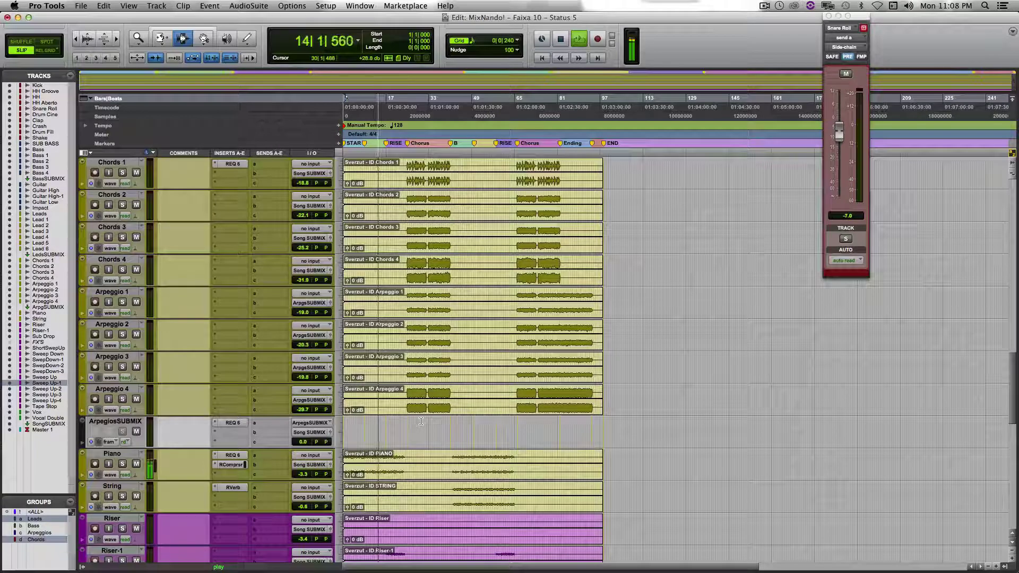
pyautogui.scroll(-10, 421, 421)
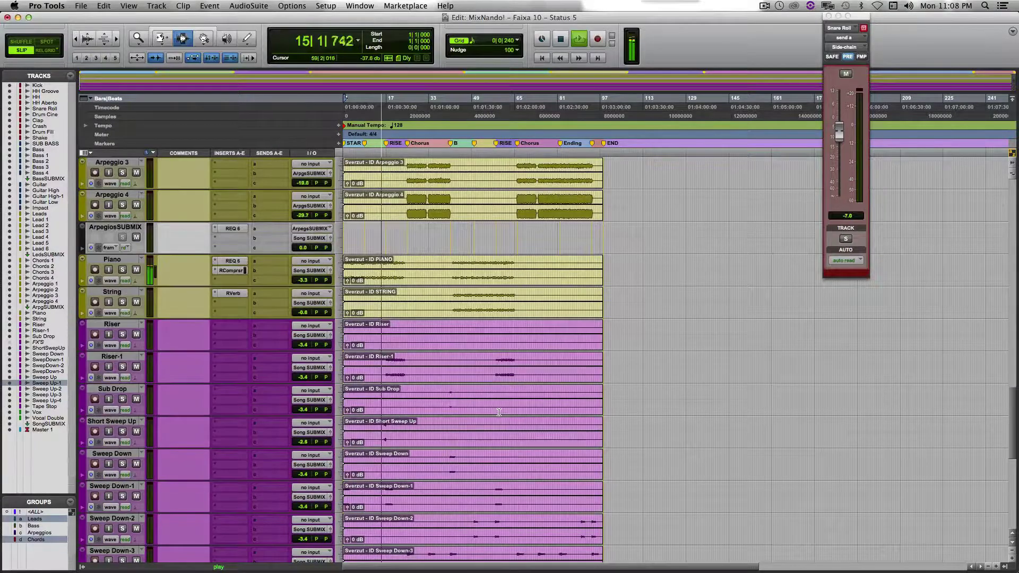
pyautogui.scroll(-7, 499, 412)
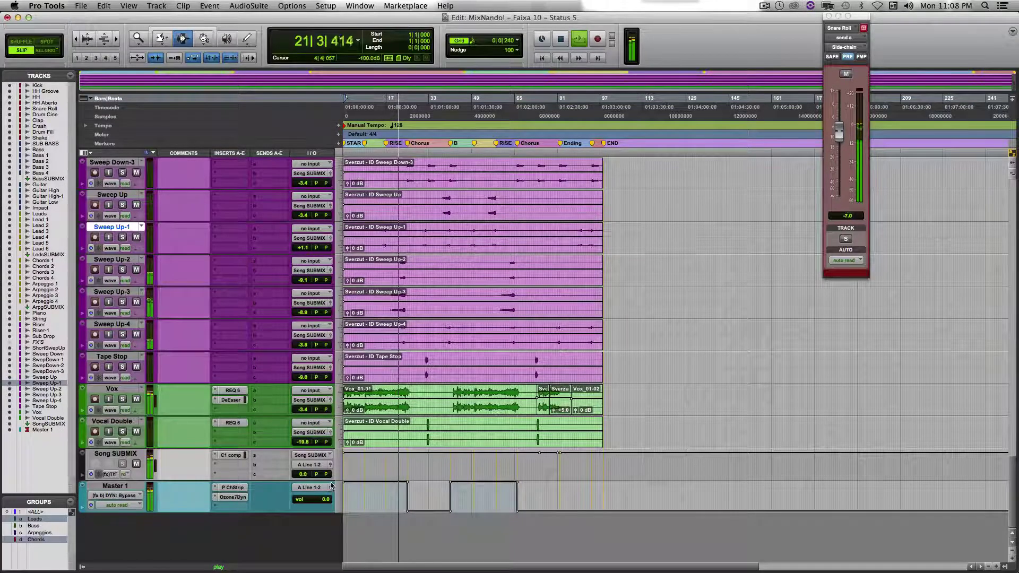
# Check Master 1's Ozone 7 Dynamics during playback, view its Band 1 settings, and close the plug-in window.
pyautogui.click(233, 499)
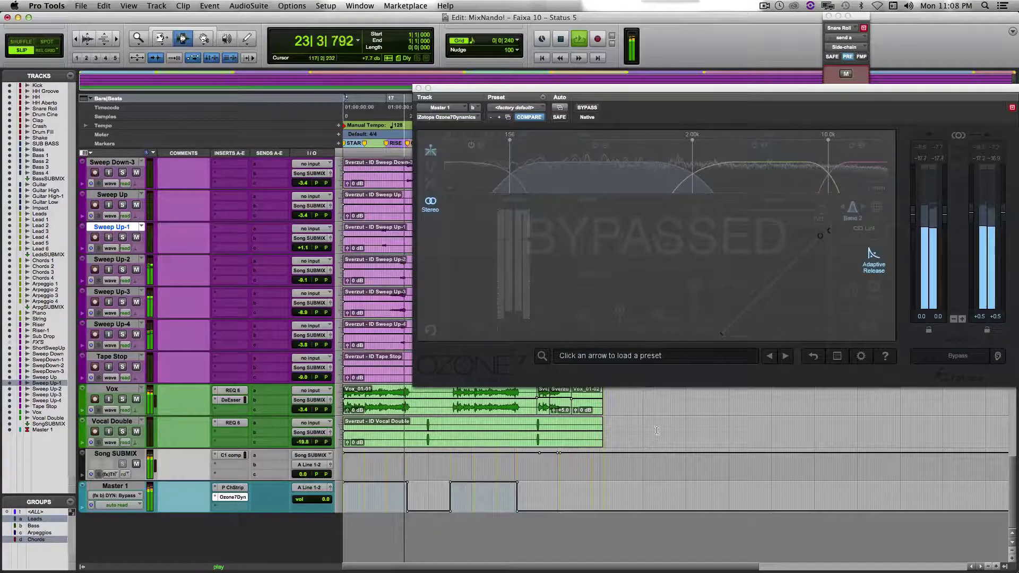
pyautogui.click(498, 187)
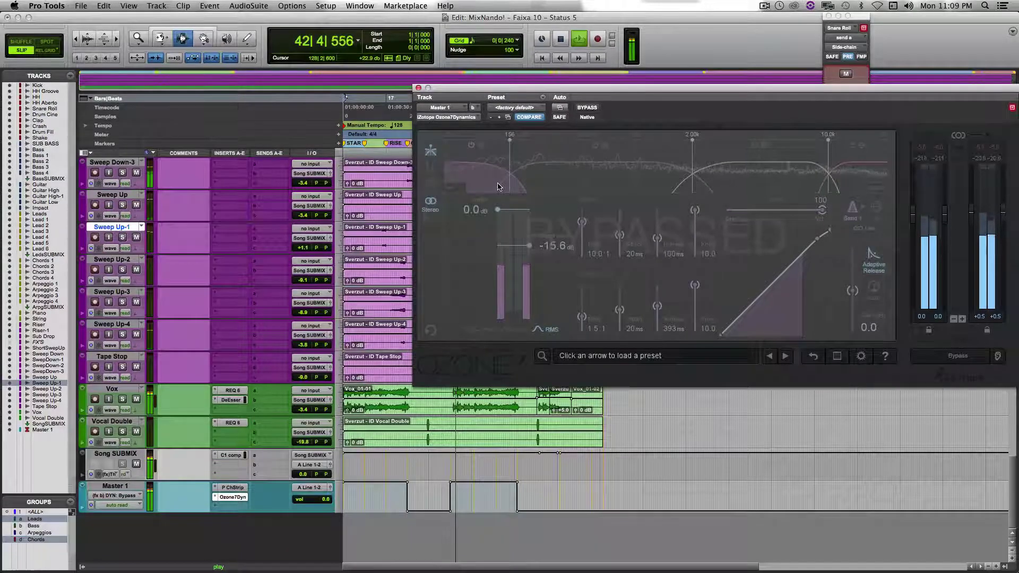
pyautogui.click(418, 87)
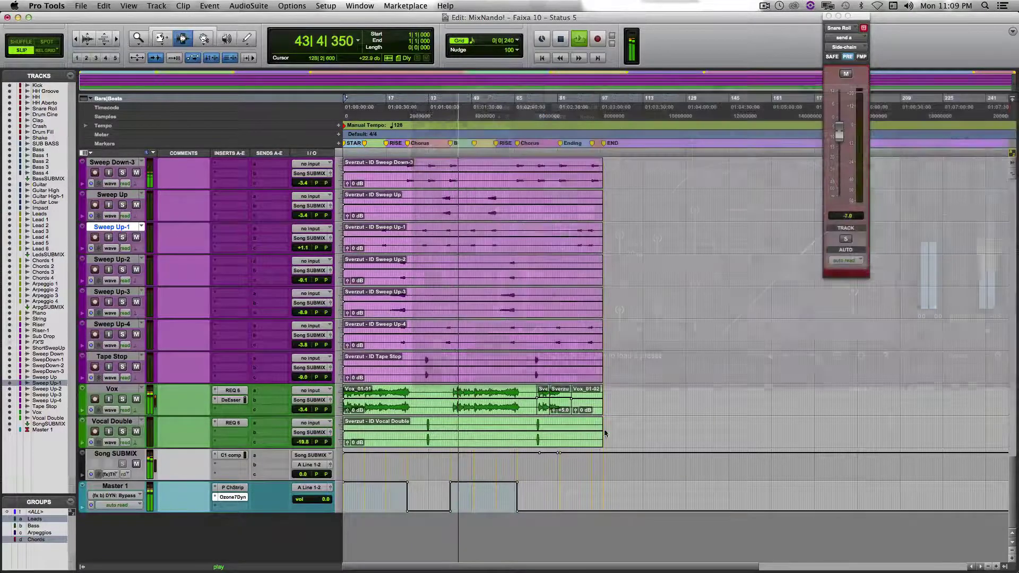